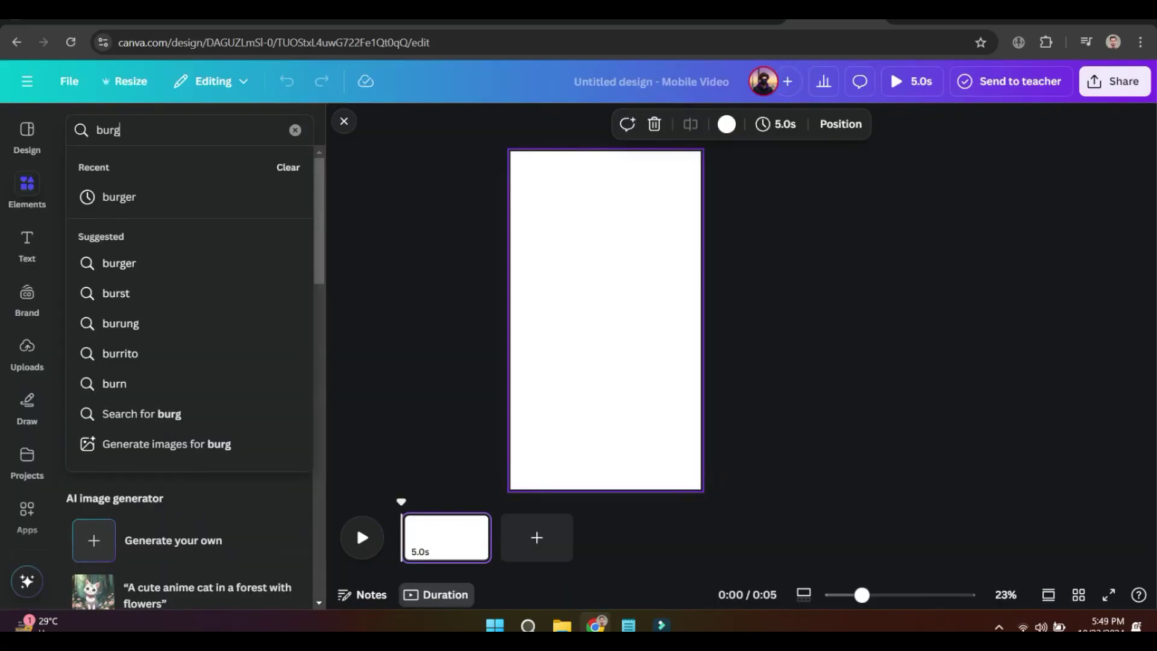
- Search Elements for 'burger' and add burger photos from the Photos results
text(er)
key(Return)
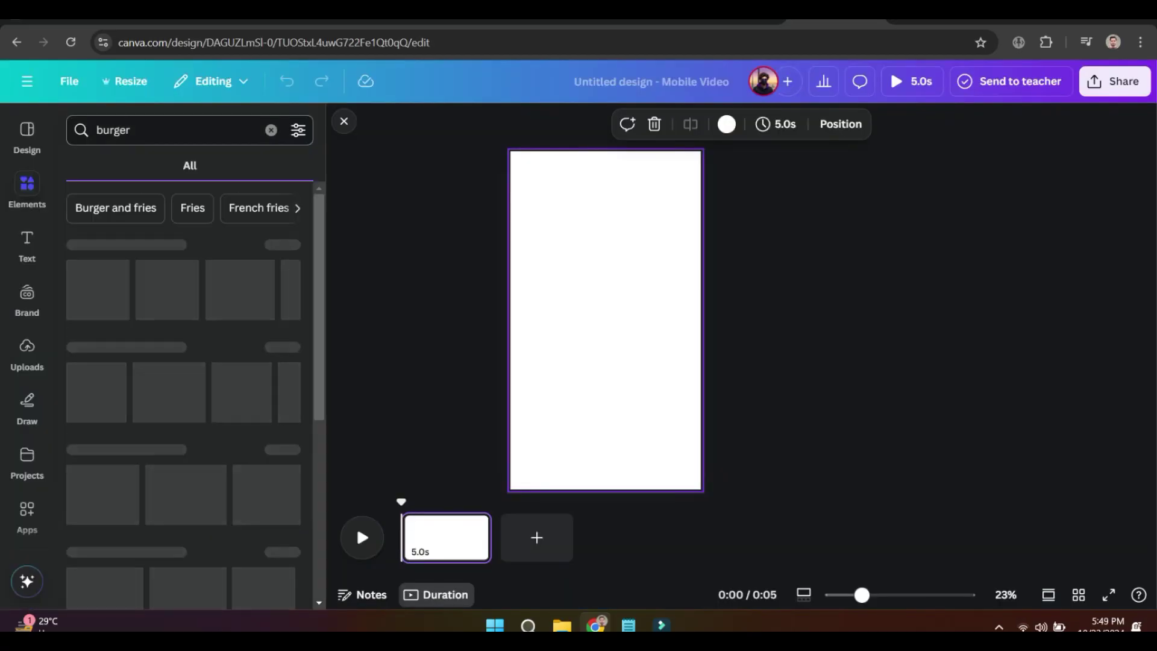
click(284, 347)
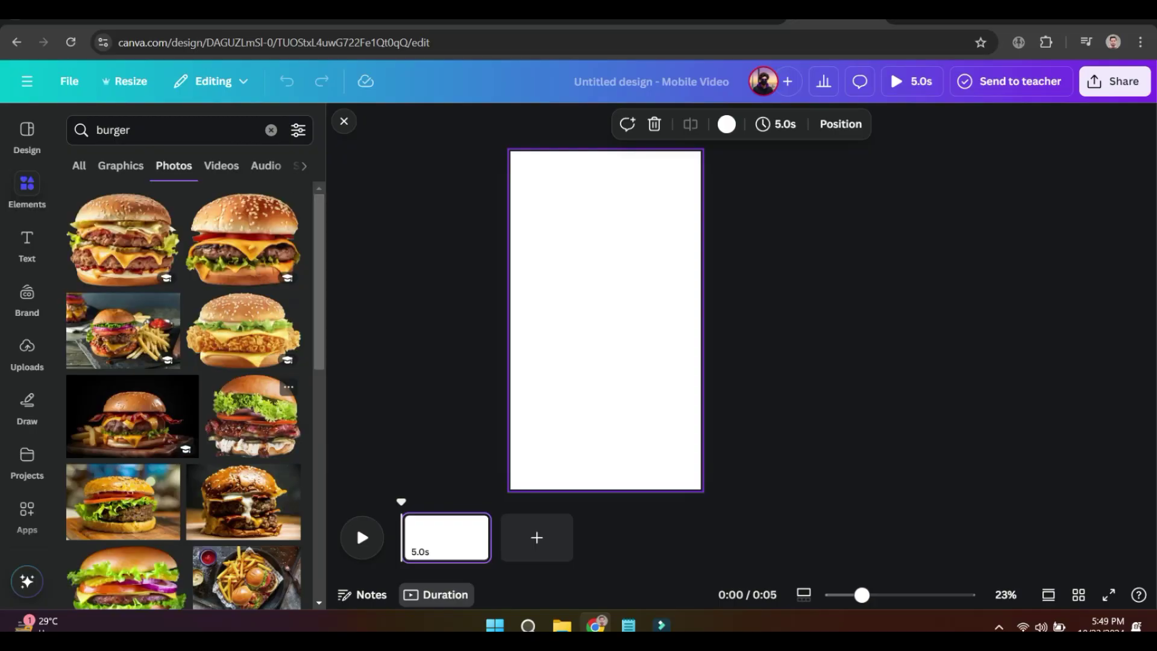
click(253, 416)
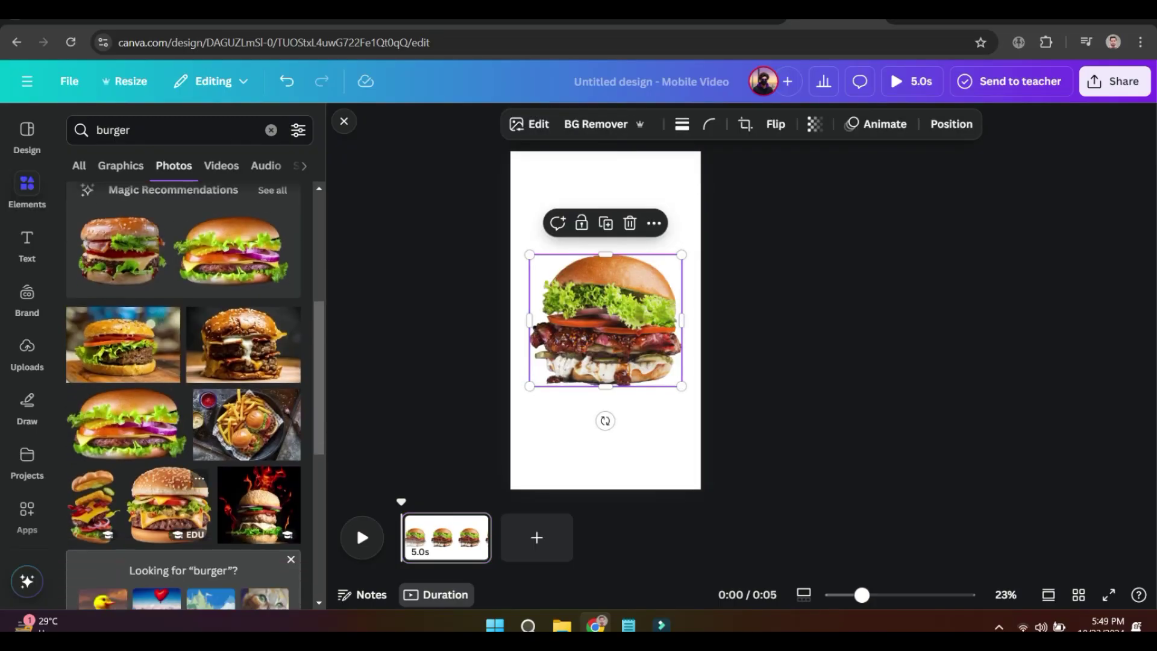
click(230, 250)
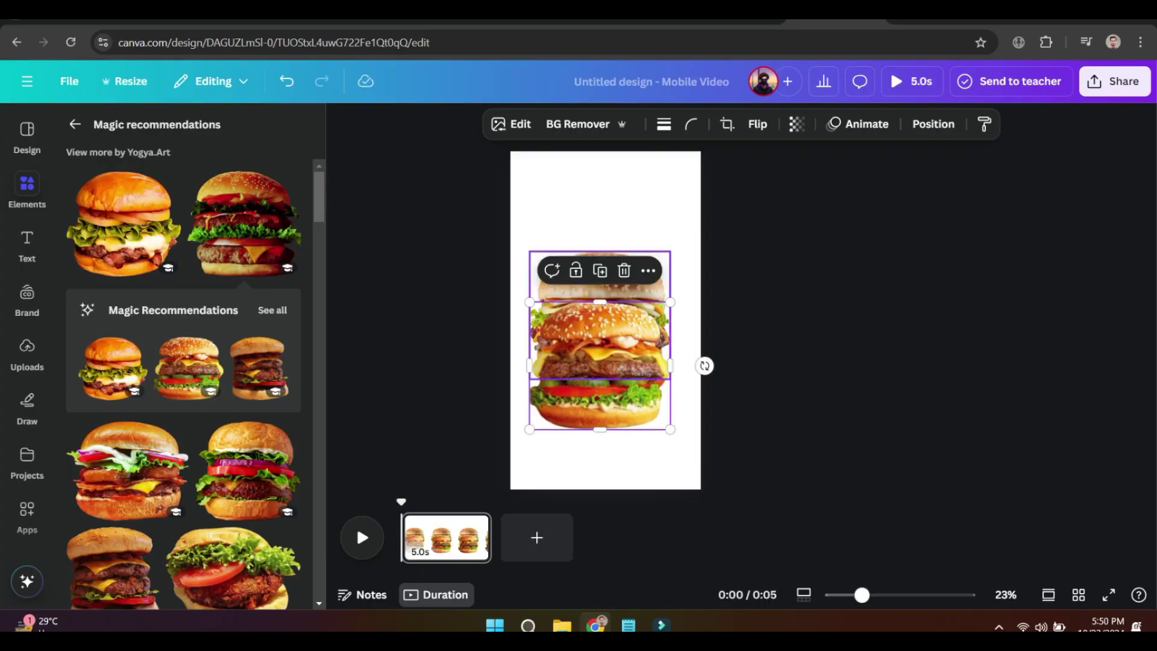
- Shrink two burgers and place them partly off the left and right edges, around the large one
drag(189, 367, 670, 239)
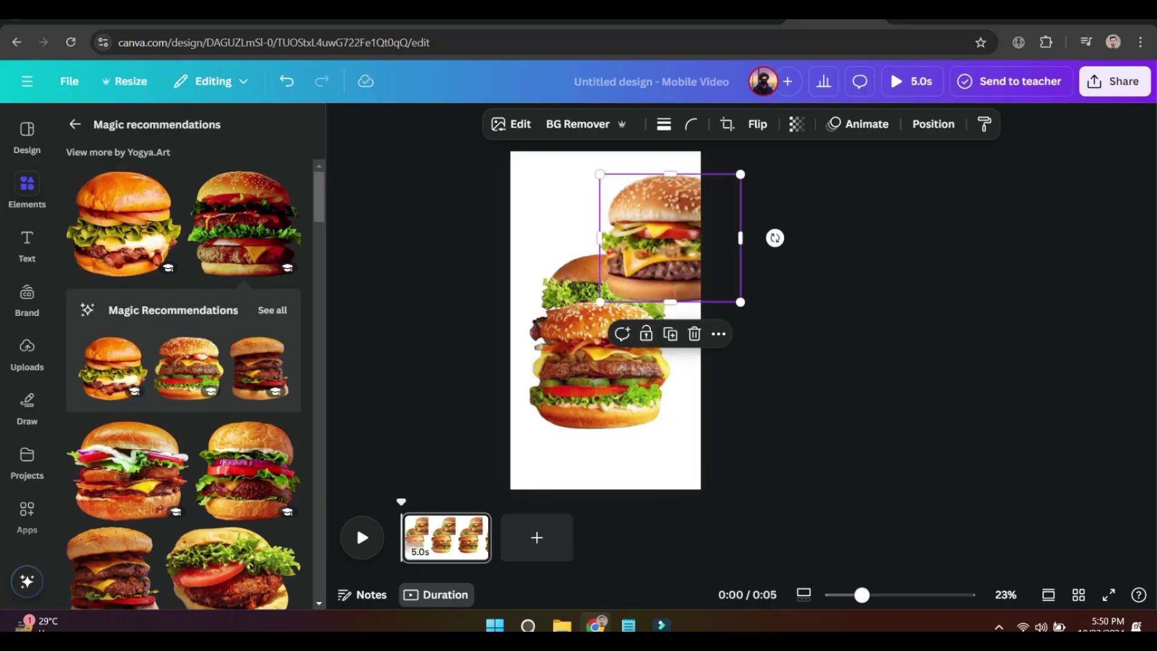
drag(741, 302, 688, 254)
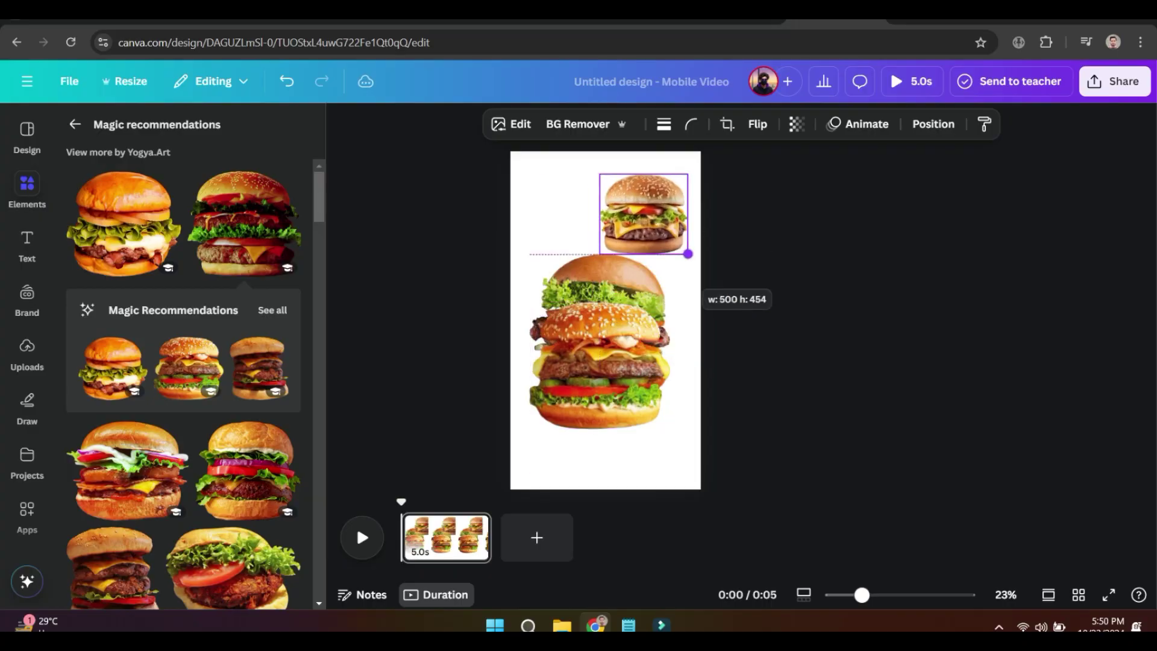
drag(644, 214, 714, 262)
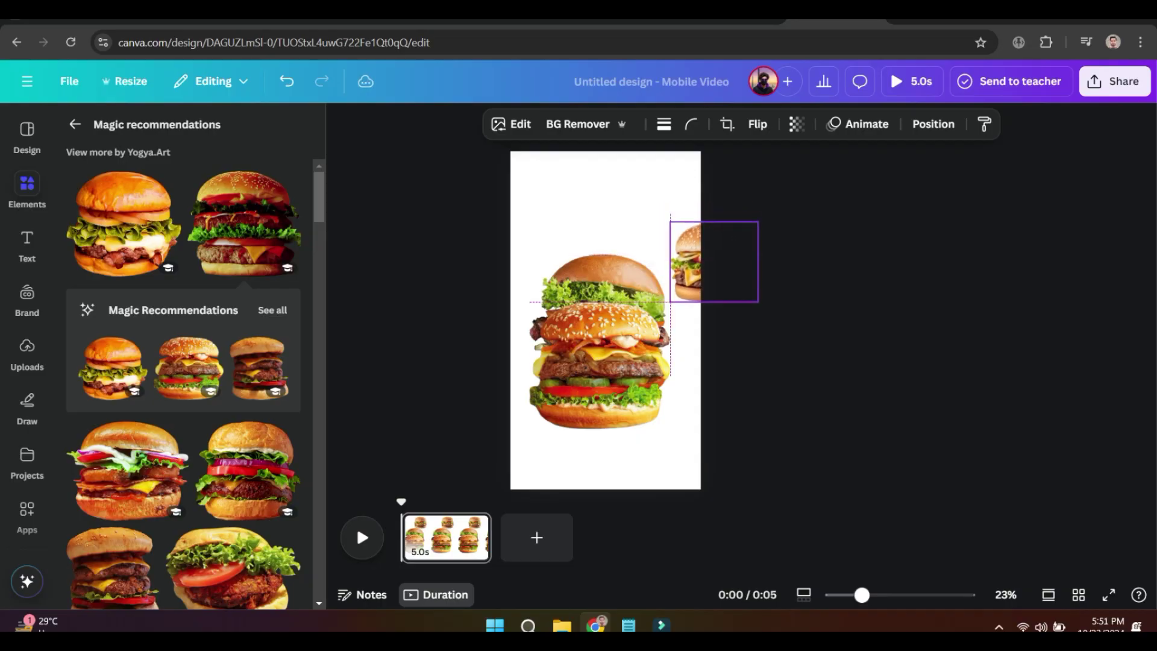
drag(600, 313, 600, 280)
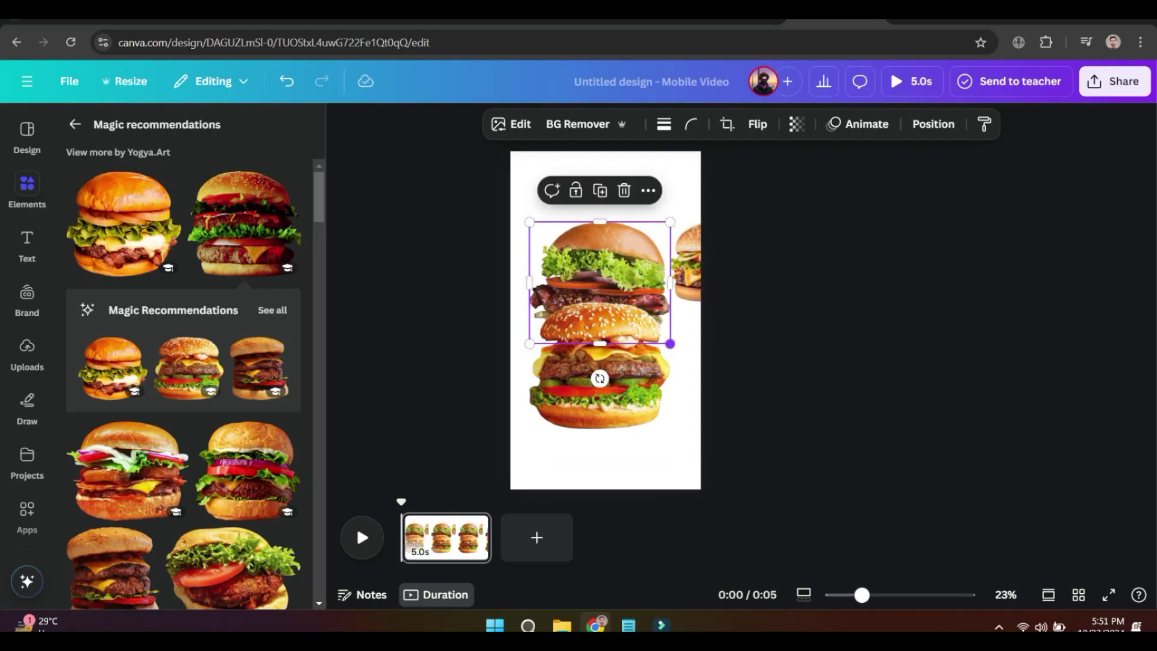
drag(670, 343, 622, 301)
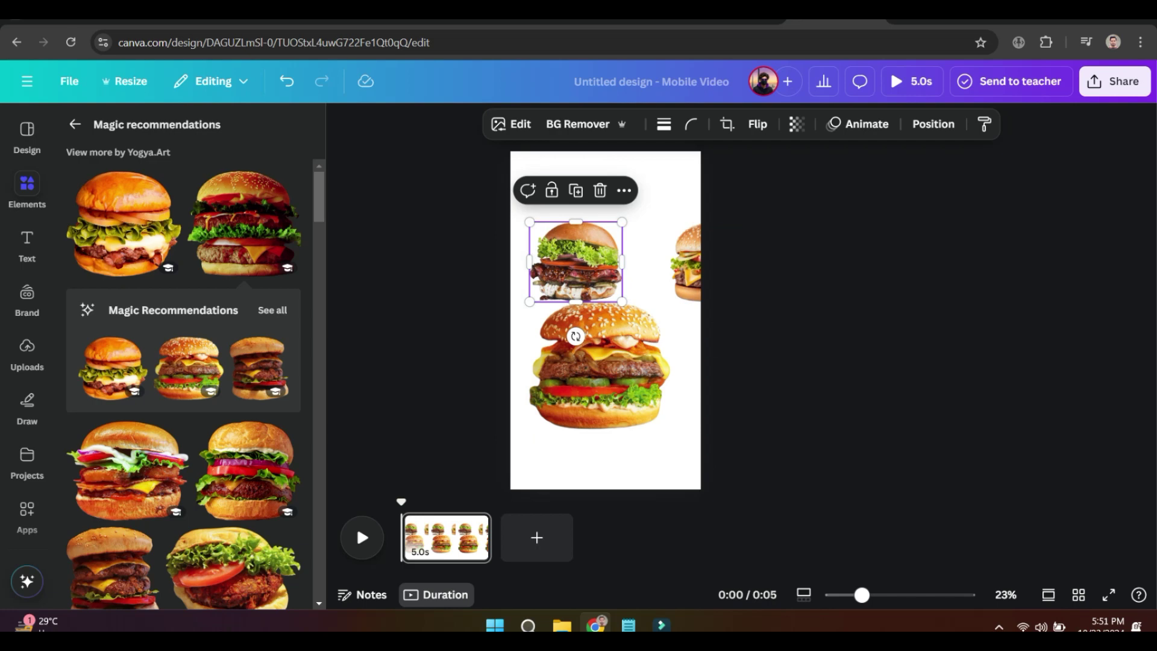
drag(576, 266, 511, 265)
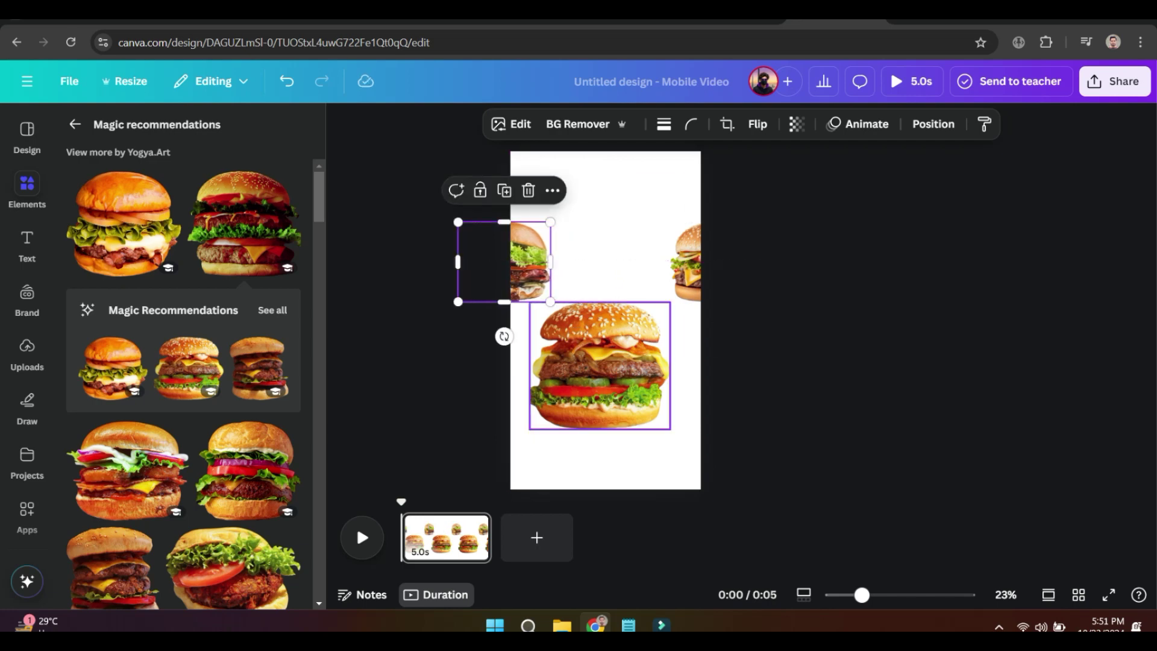
drag(600, 367, 612, 363)
- Undo the last burger nudge and add a grey texture photo from a 'background' search
key(ctrl+z)
text(background)
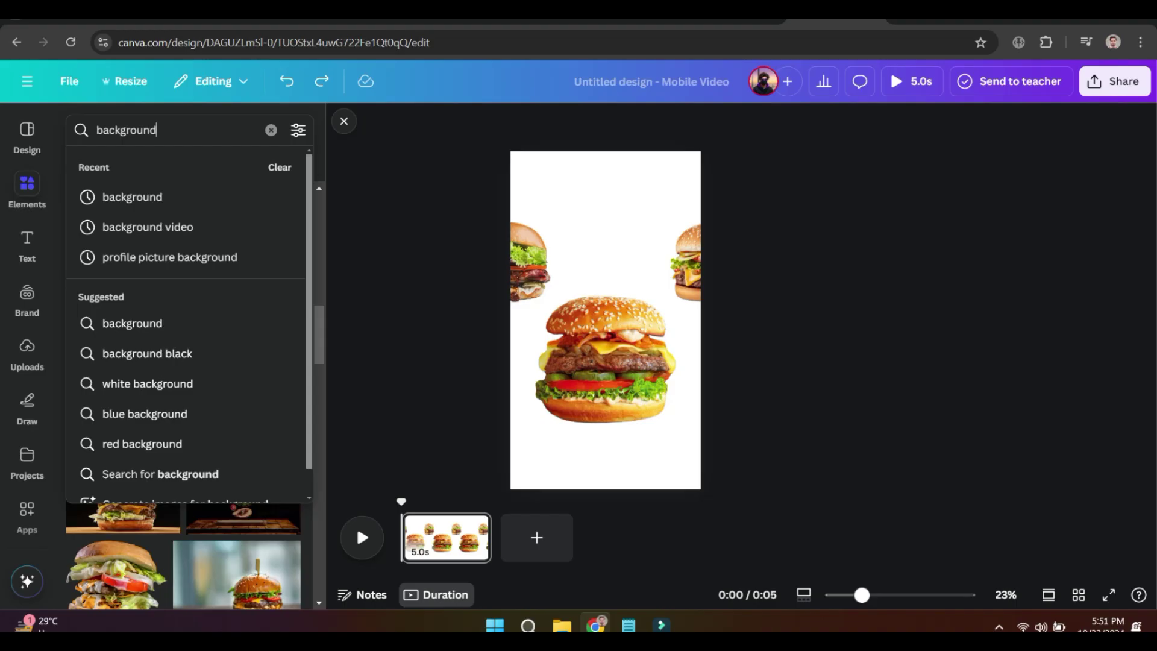
key(Return)
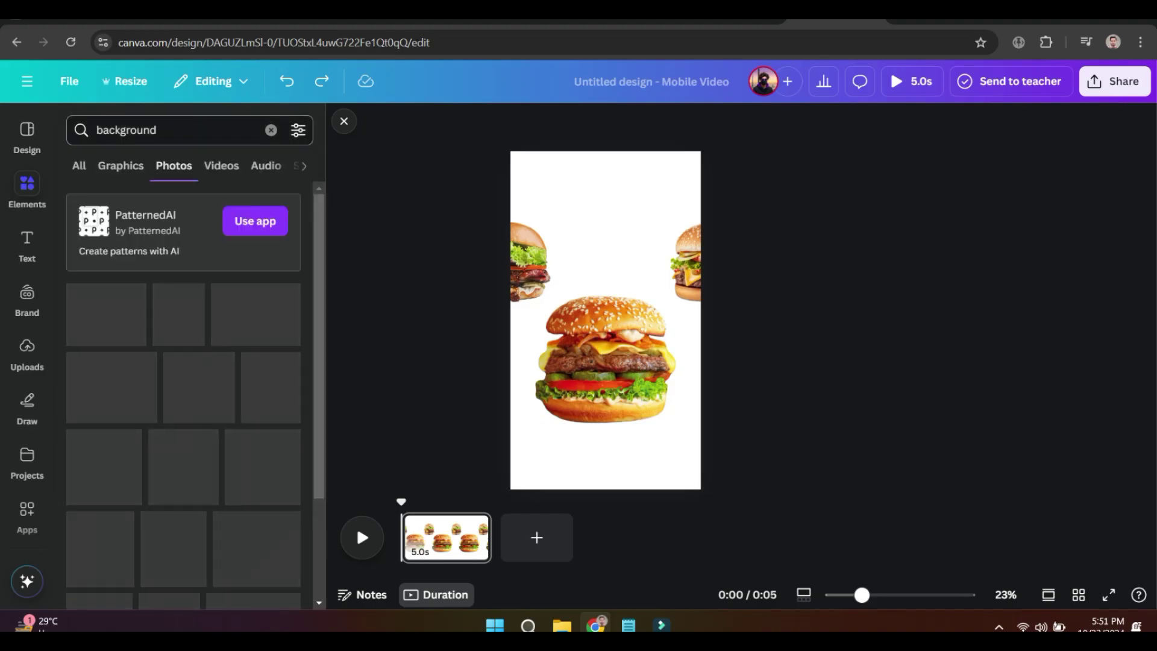
scroll(184, 391, down, 4)
scroll(184, 392, down, 4)
scroll(121, 313, down, 5)
click(132, 331)
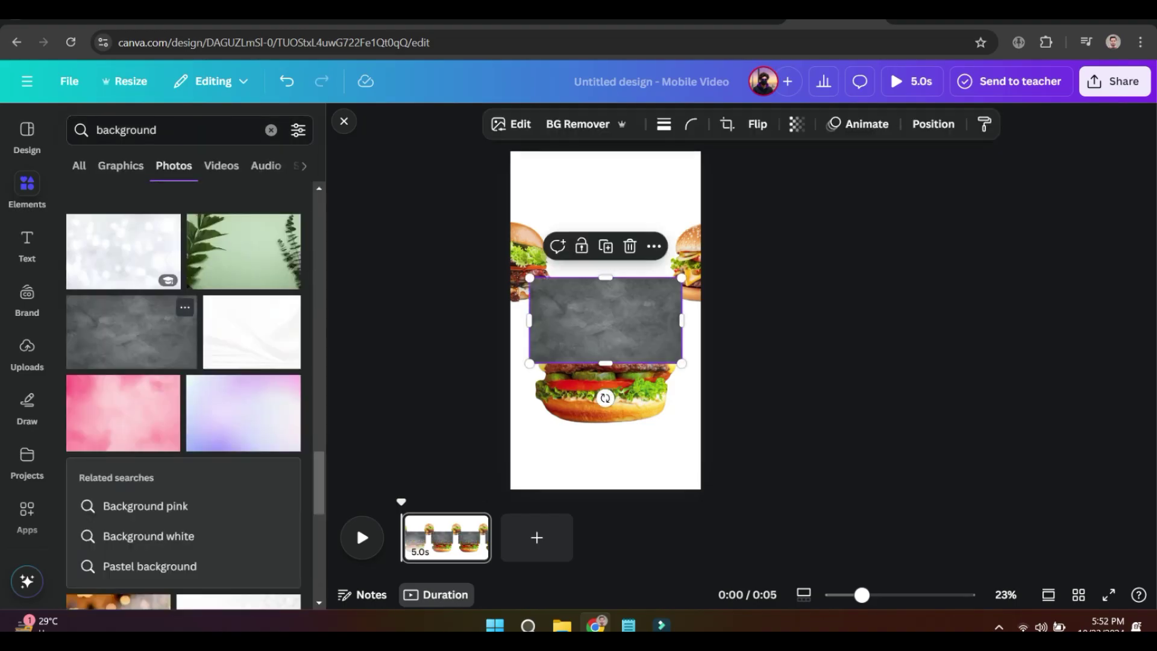
- Stretch the grey texture over the whole page and layer it below the three burgers
drag(606, 321, 589, 193)
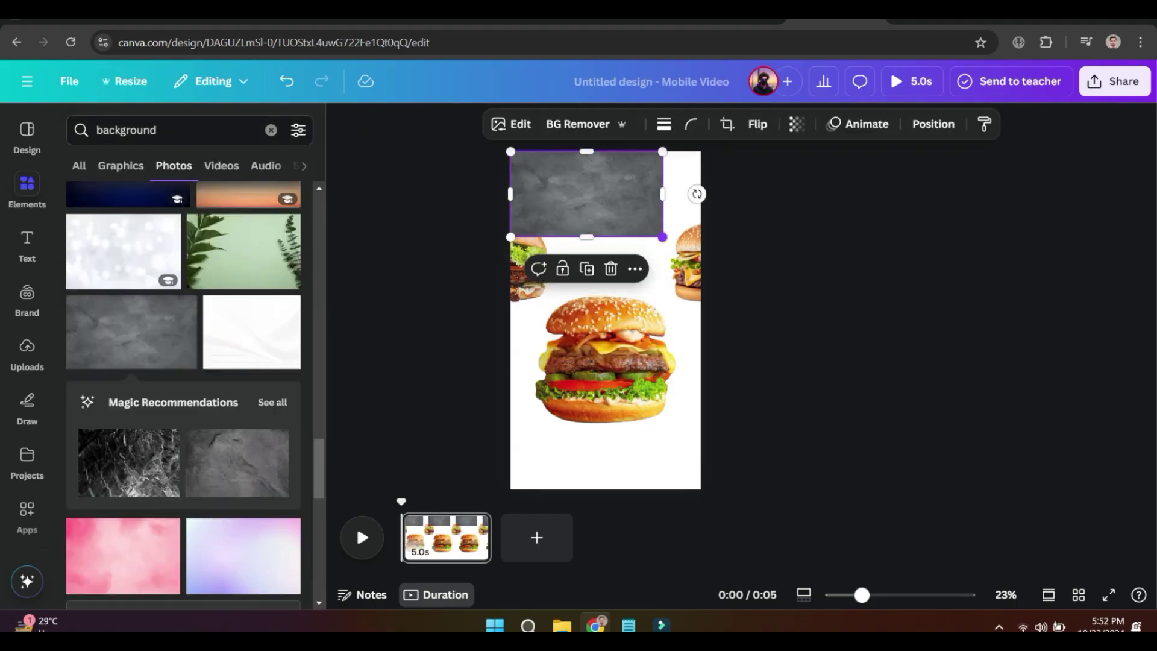
drag(664, 232, 1112, 489)
click(933, 124)
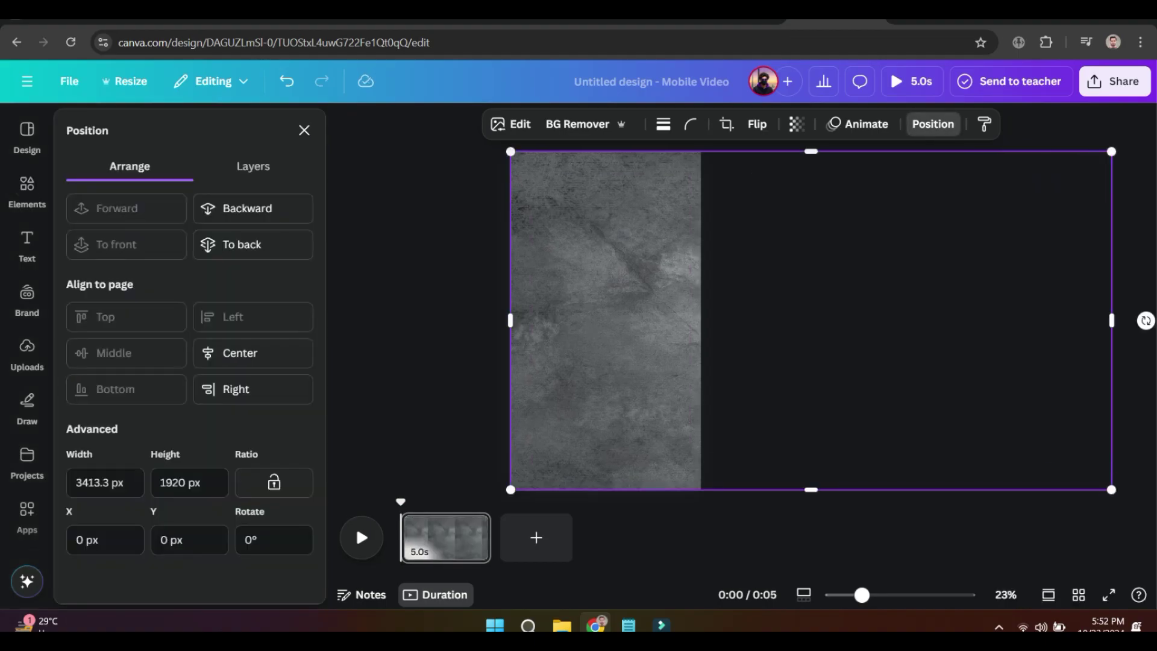
click(253, 166)
drag(189, 259, 189, 402)
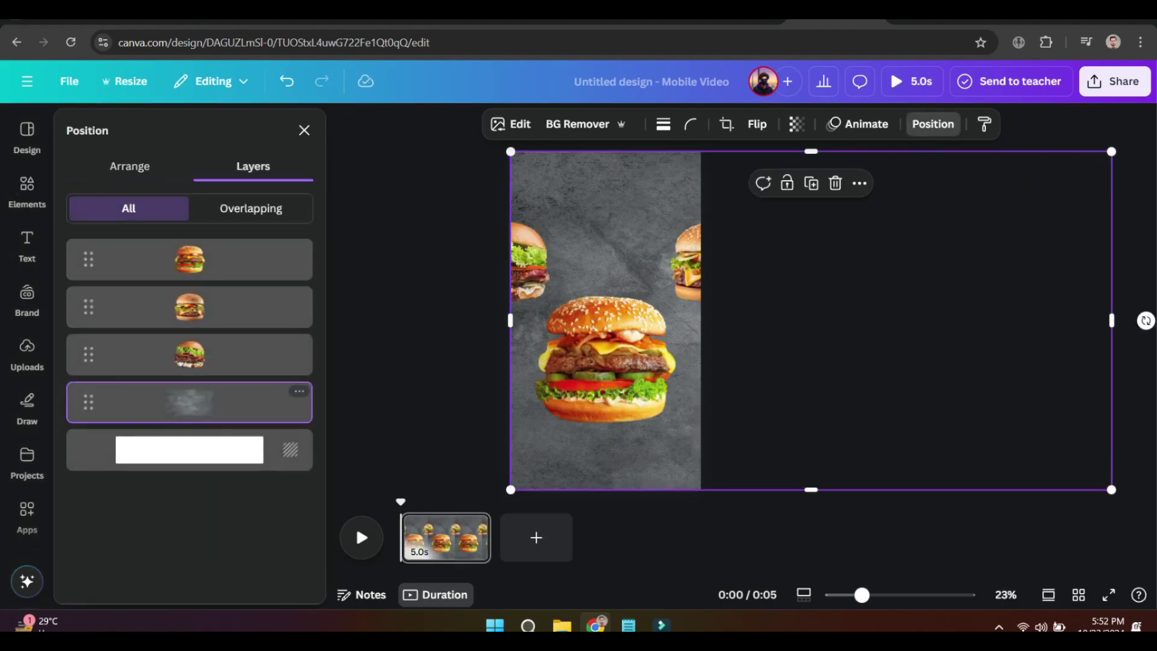
drag(904, 321, 730, 321)
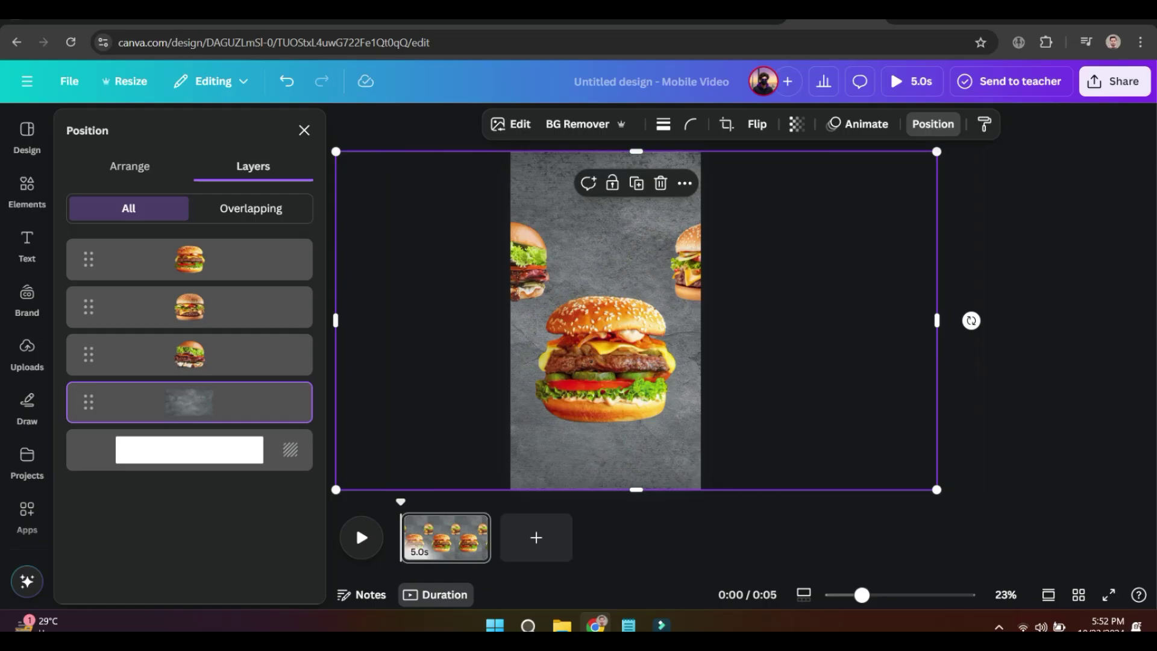
key(Escape)
- Type a CHICKEN heading, colour it black, enlarge it and centre it at the top
click(606, 338)
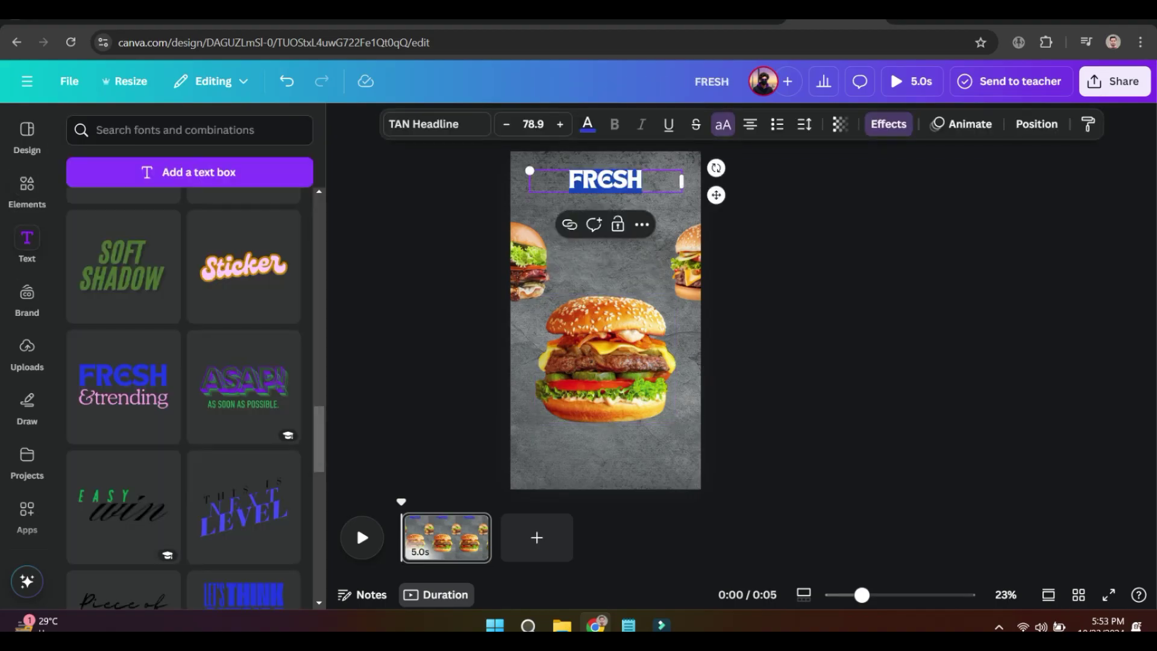
text(CHICKEN)
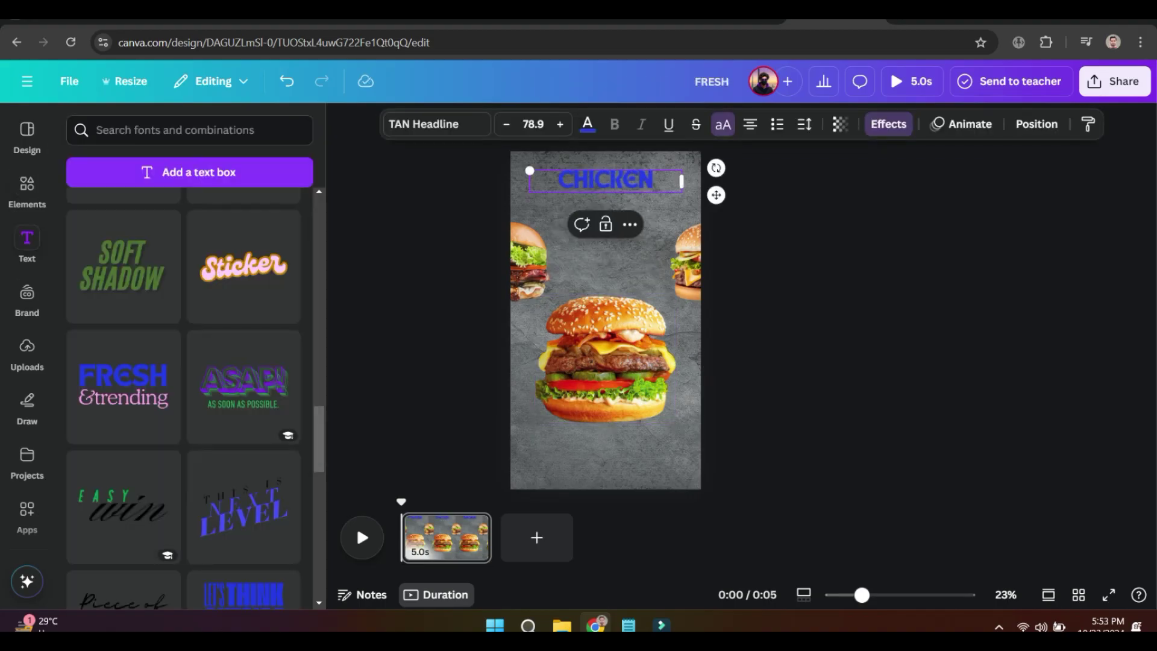
click(606, 180)
click(588, 123)
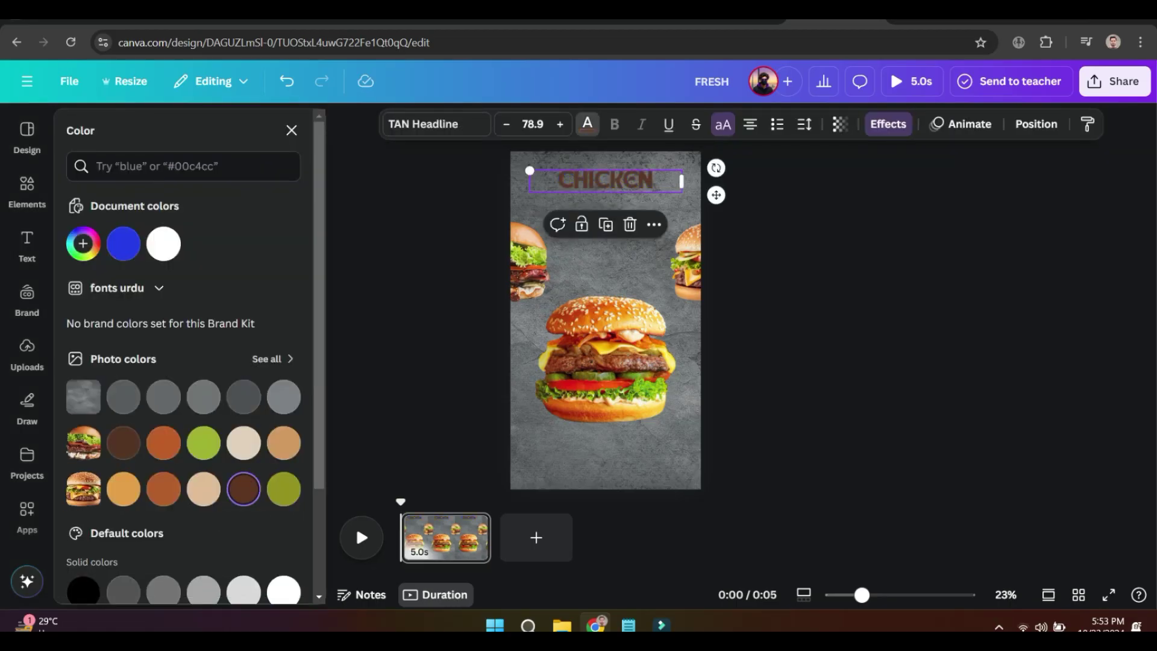
click(164, 443)
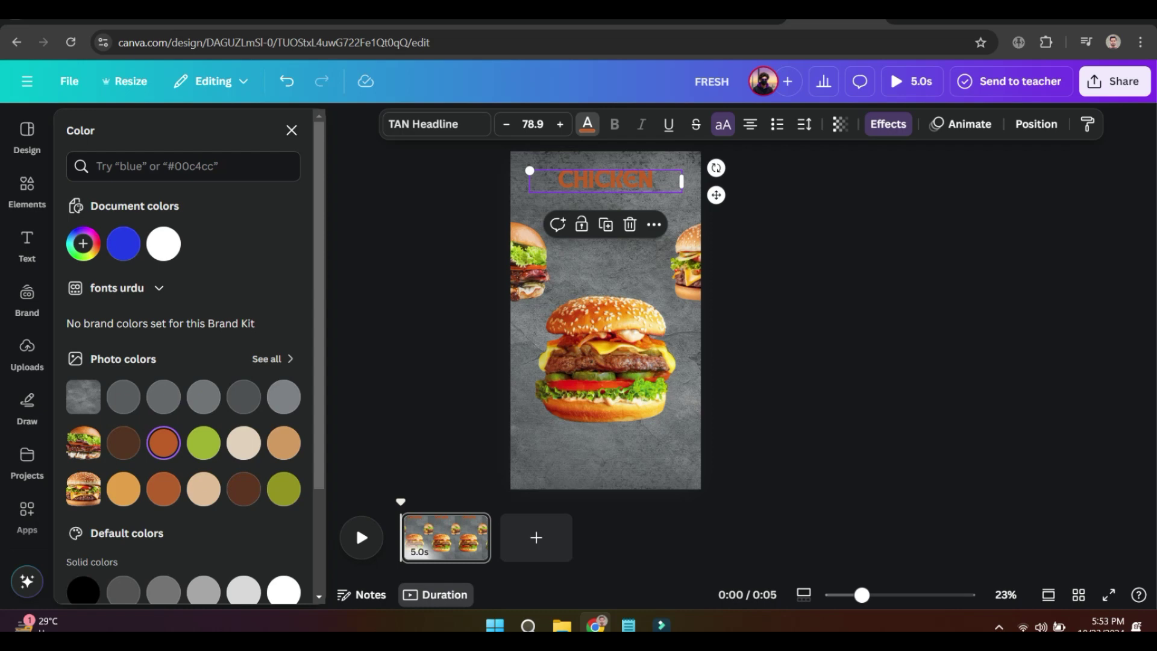
click(83, 590)
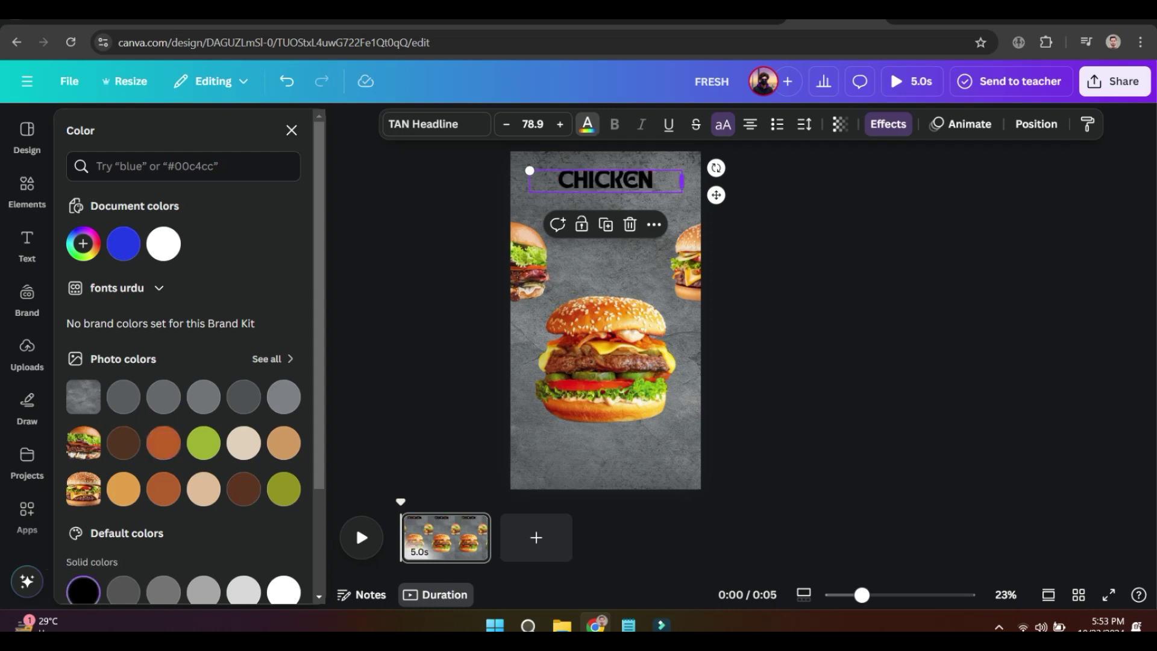
drag(682, 192, 789, 208)
drag(659, 180, 605, 202)
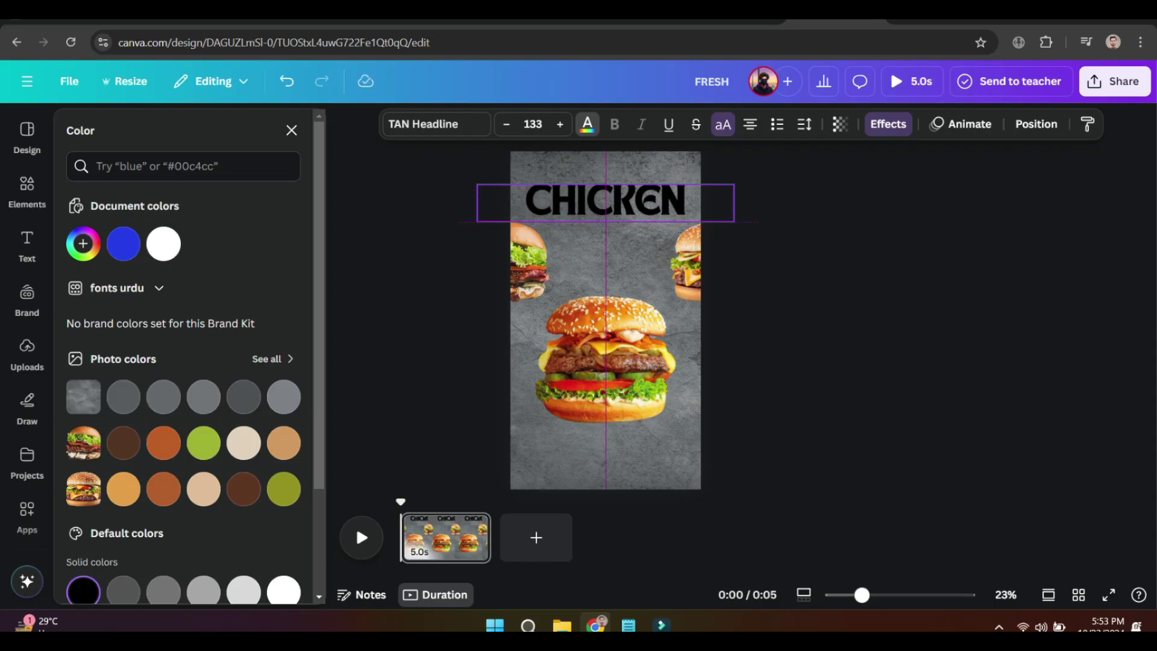
click(27, 248)
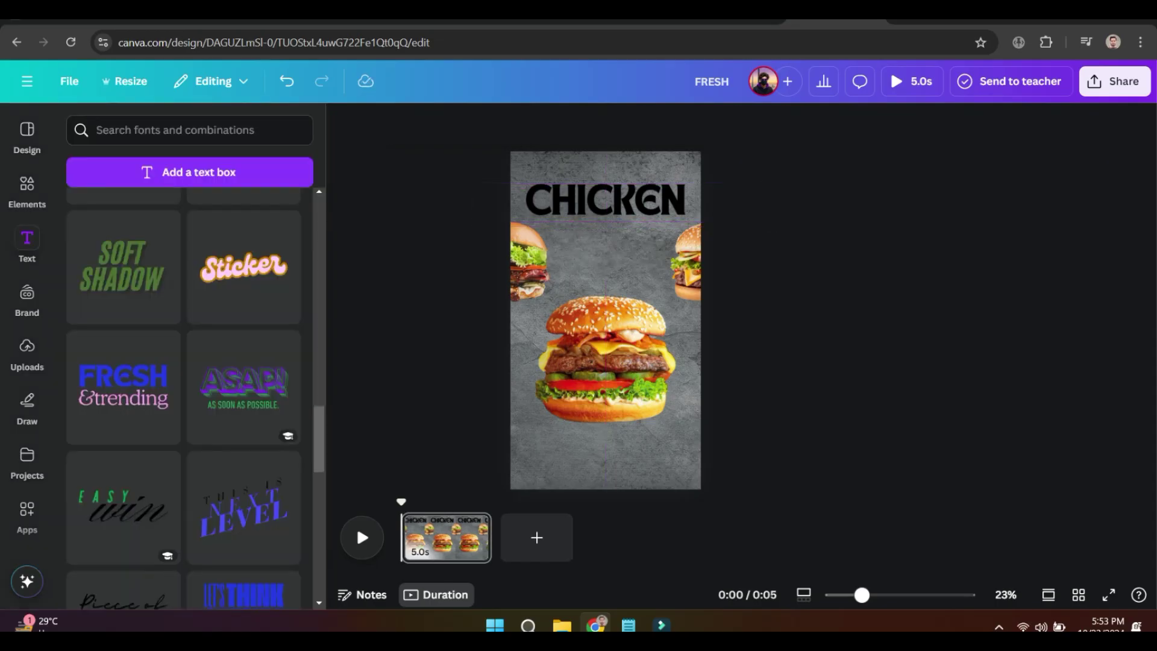
- Add a soft shadow graphic from a 'shadow' search beneath the centre burger
key(Escape)
click(27, 187)
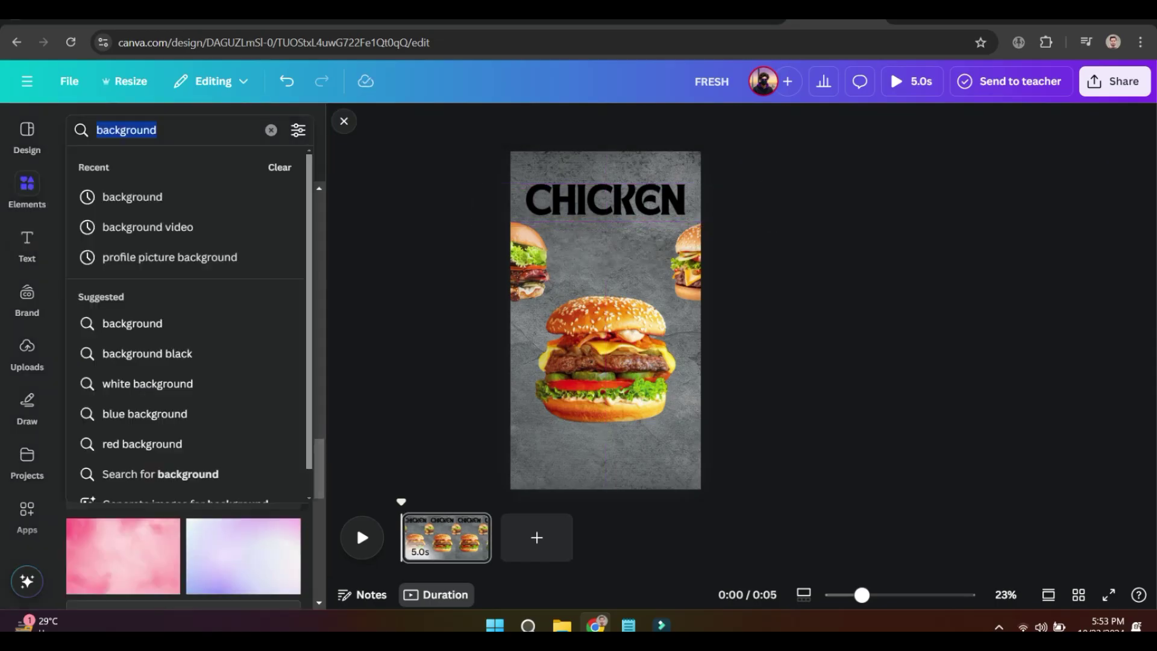
text(shadow)
key(Return)
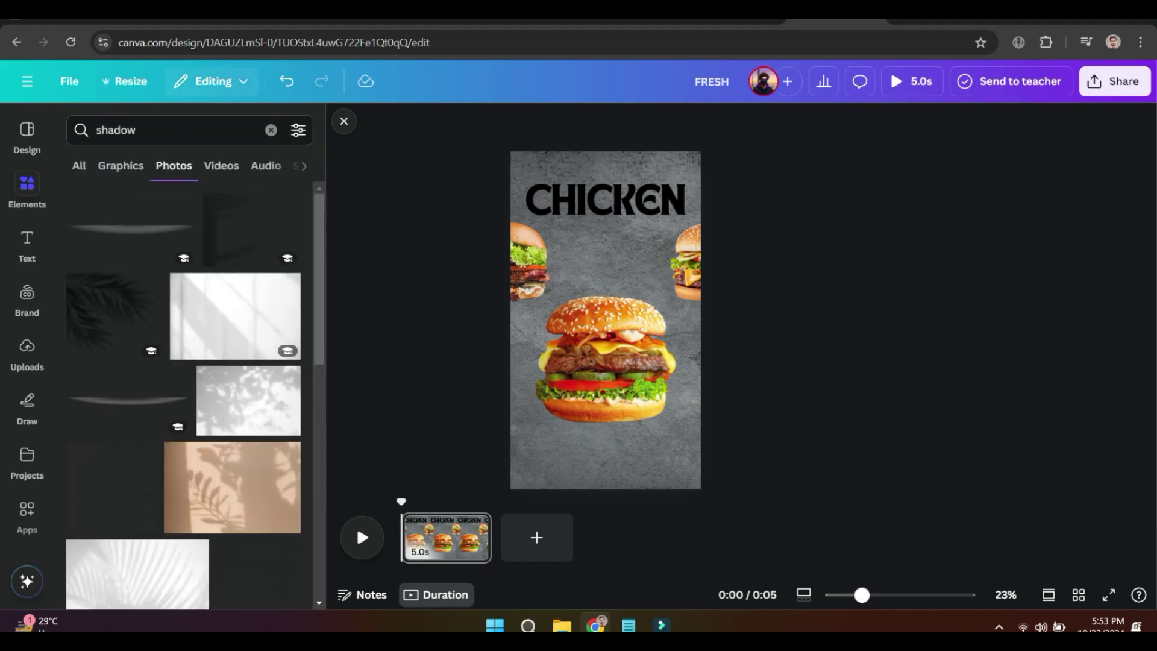
click(120, 166)
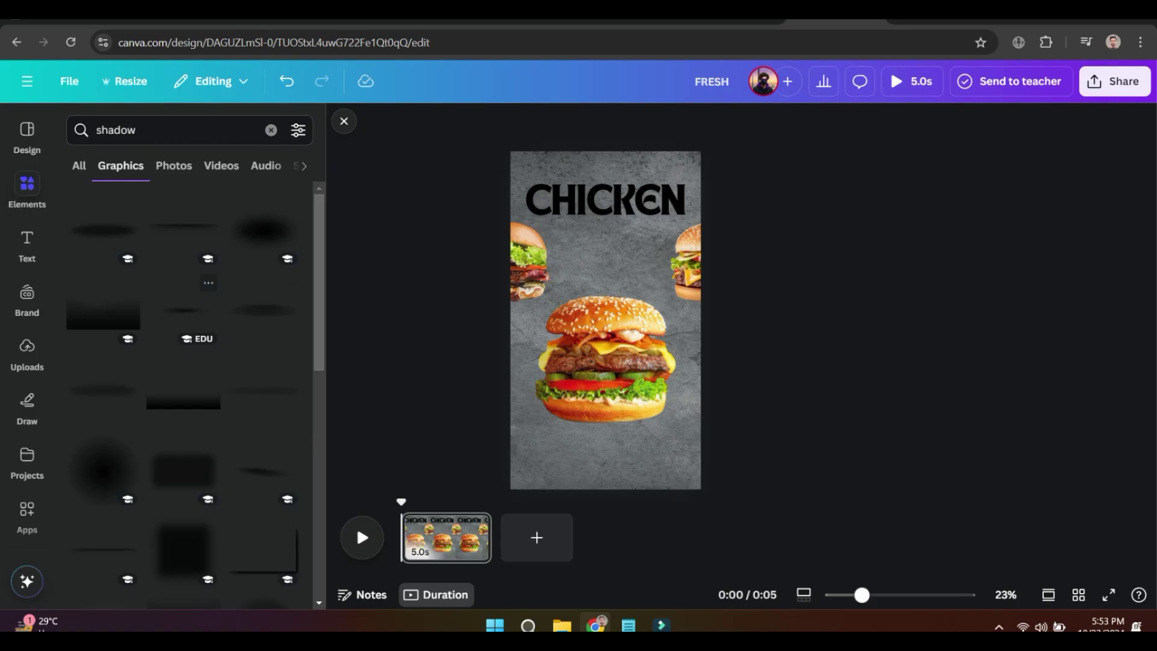
click(183, 310)
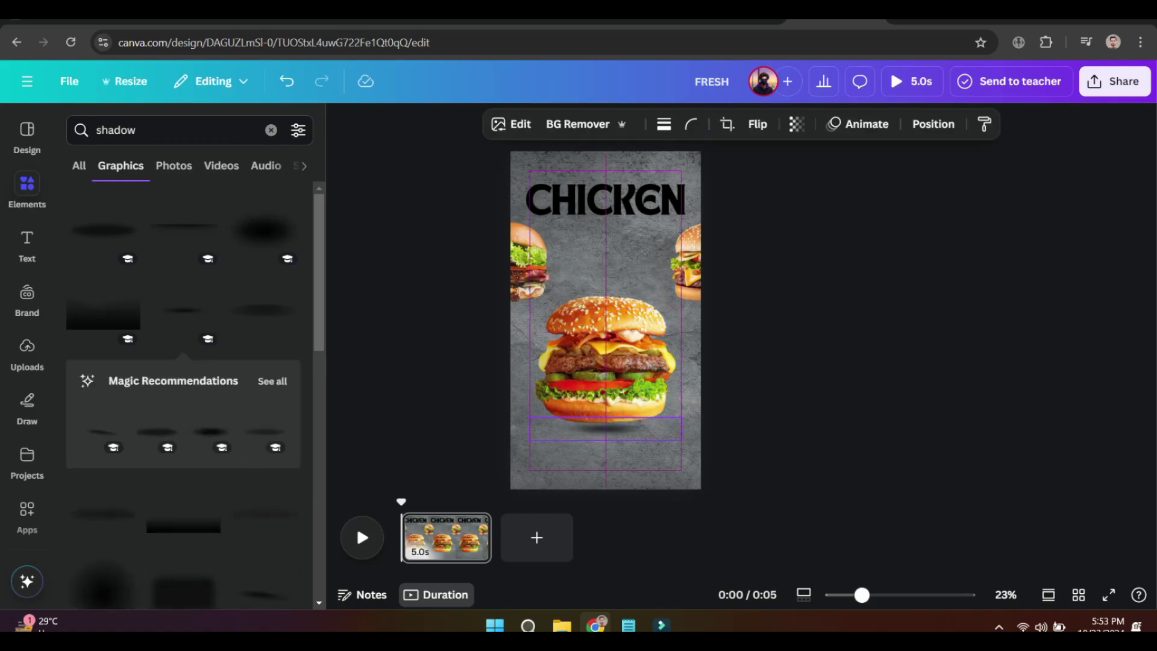
key(Escape)
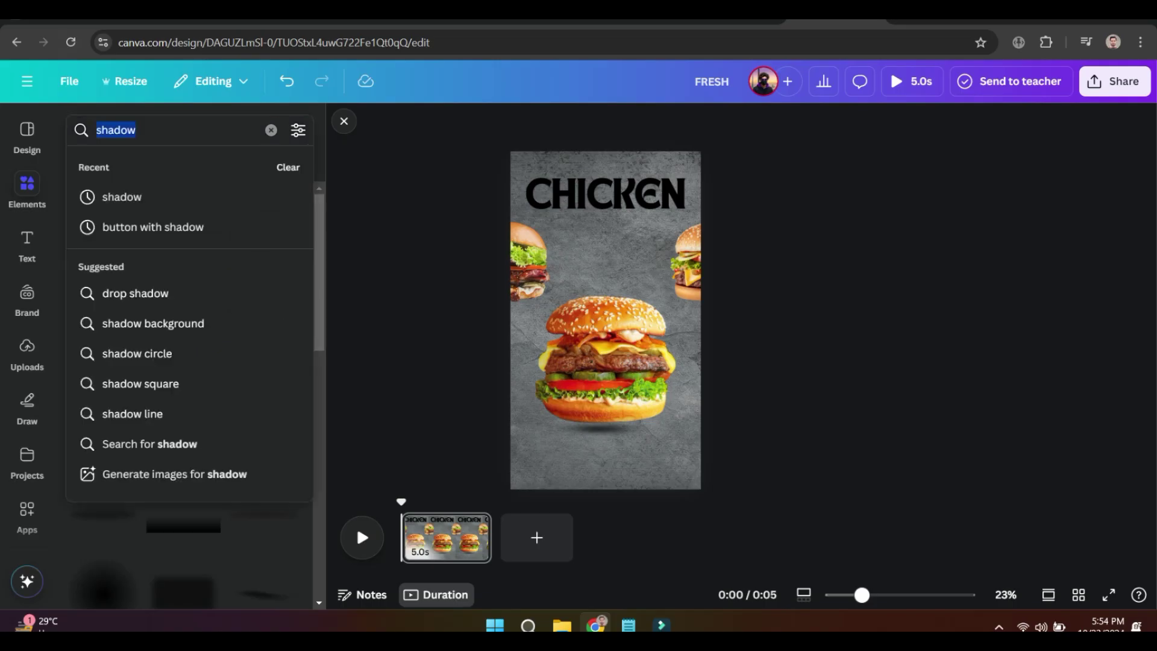
- Add a three-stroke doodle above the main burger, tilted and partly transparent
text(dooo)
key(BackSpace)
text(dle)
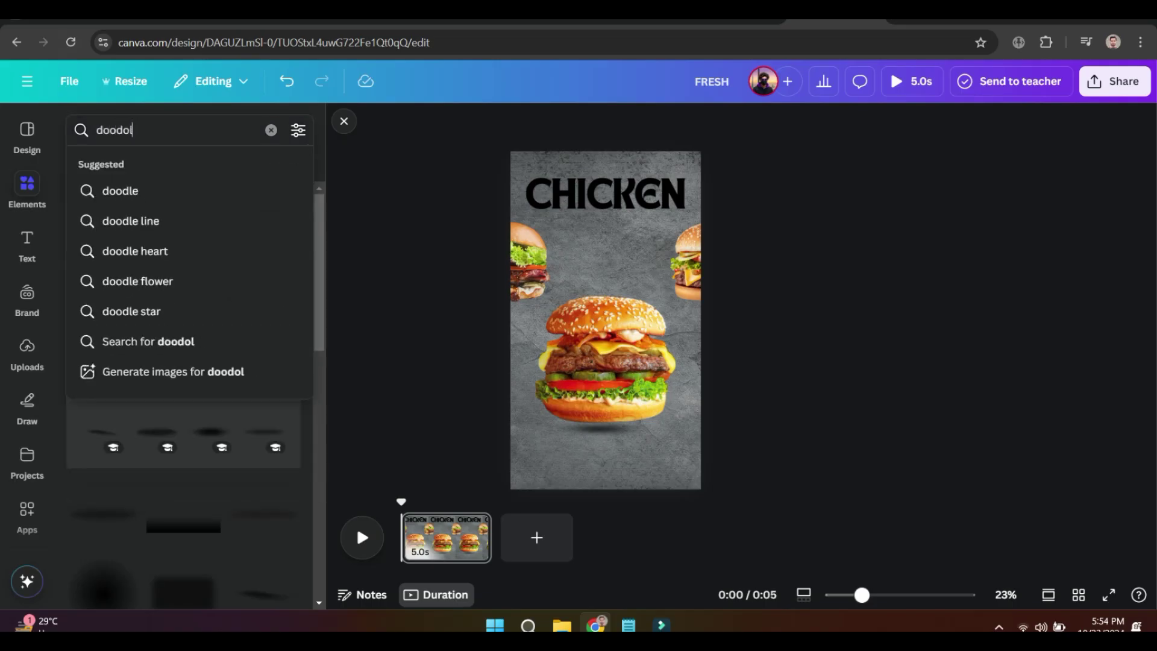
text(s)
key(Return)
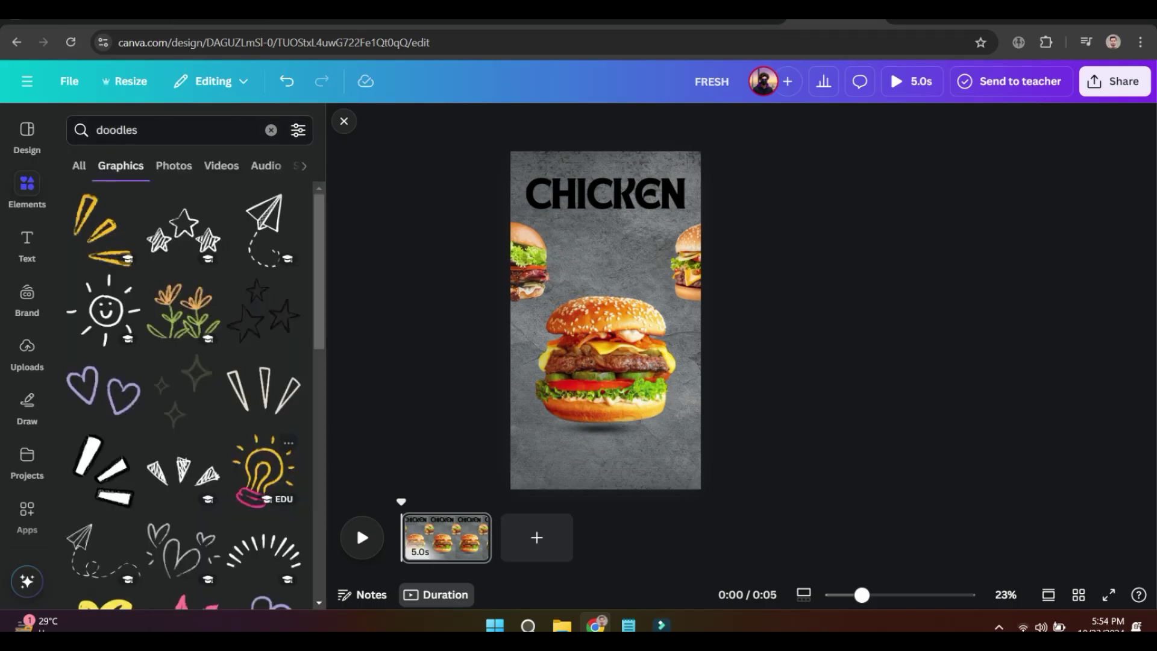
click(265, 389)
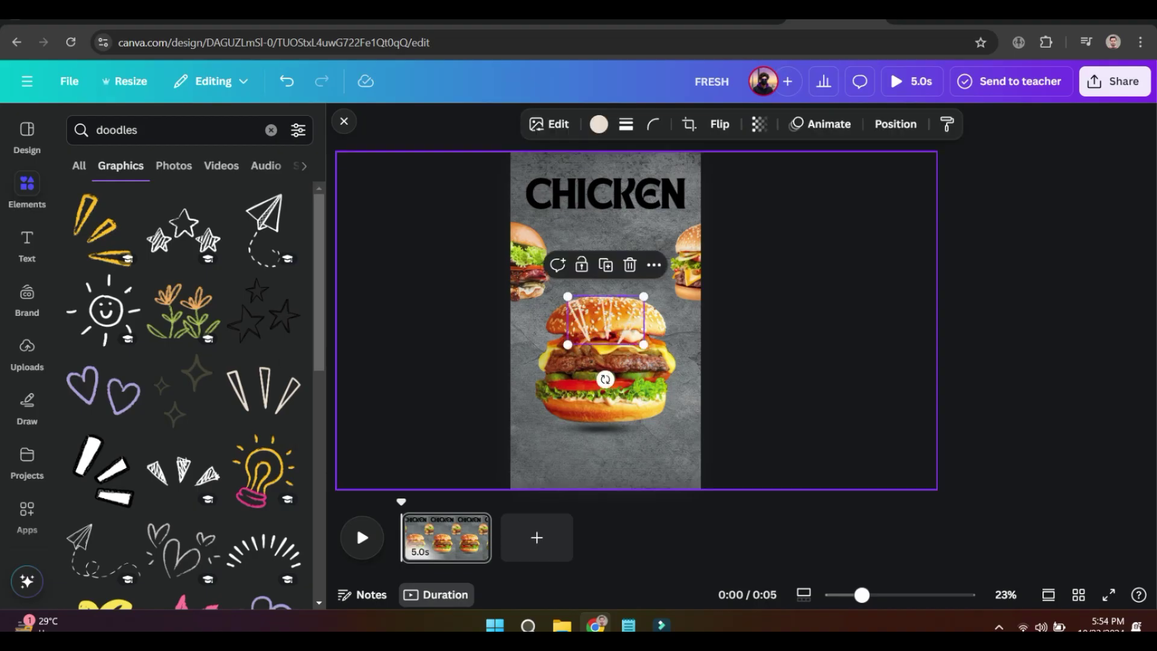
mouse_move(606, 316)
mouse_down()
mouse_move(610, 265)
mouse_move(687, 325)
mouse_move(651, 278)
mouse_up()
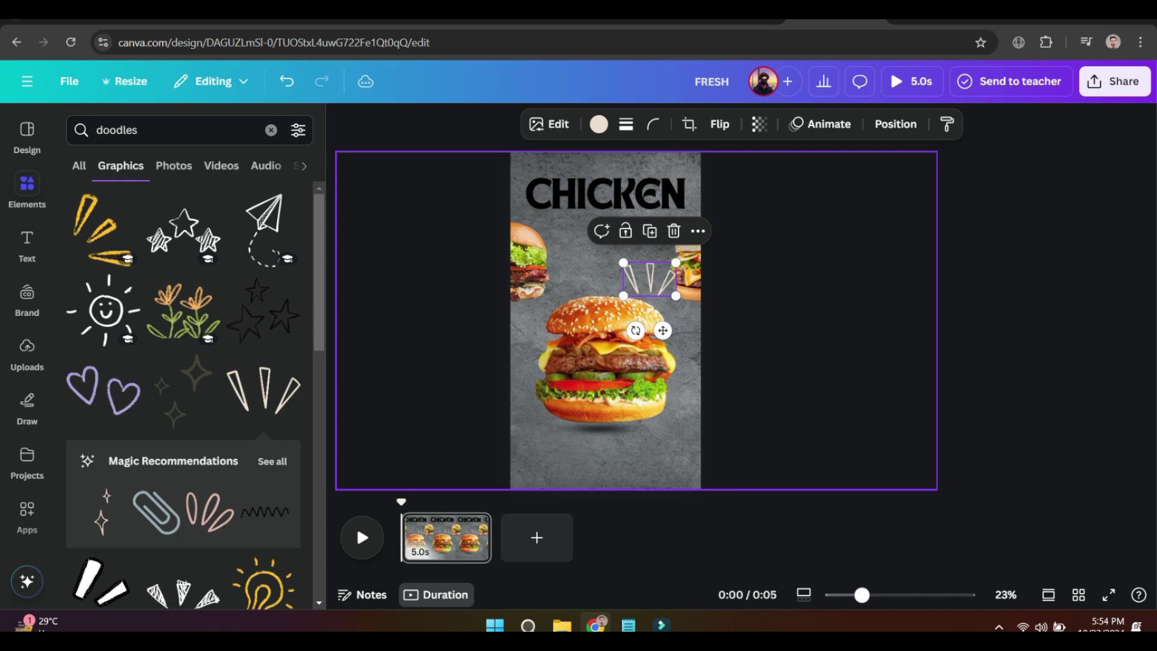
mouse_move(663, 328)
mouse_down()
mouse_move(640, 357)
mouse_move(612, 322)
mouse_up()
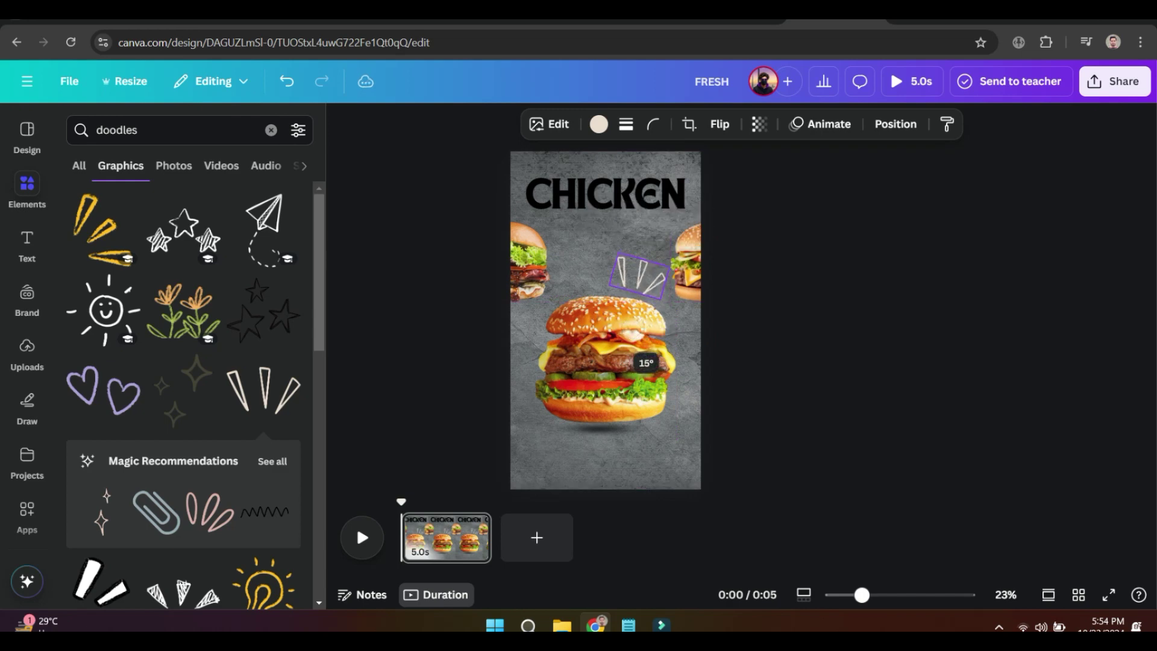
click(760, 124)
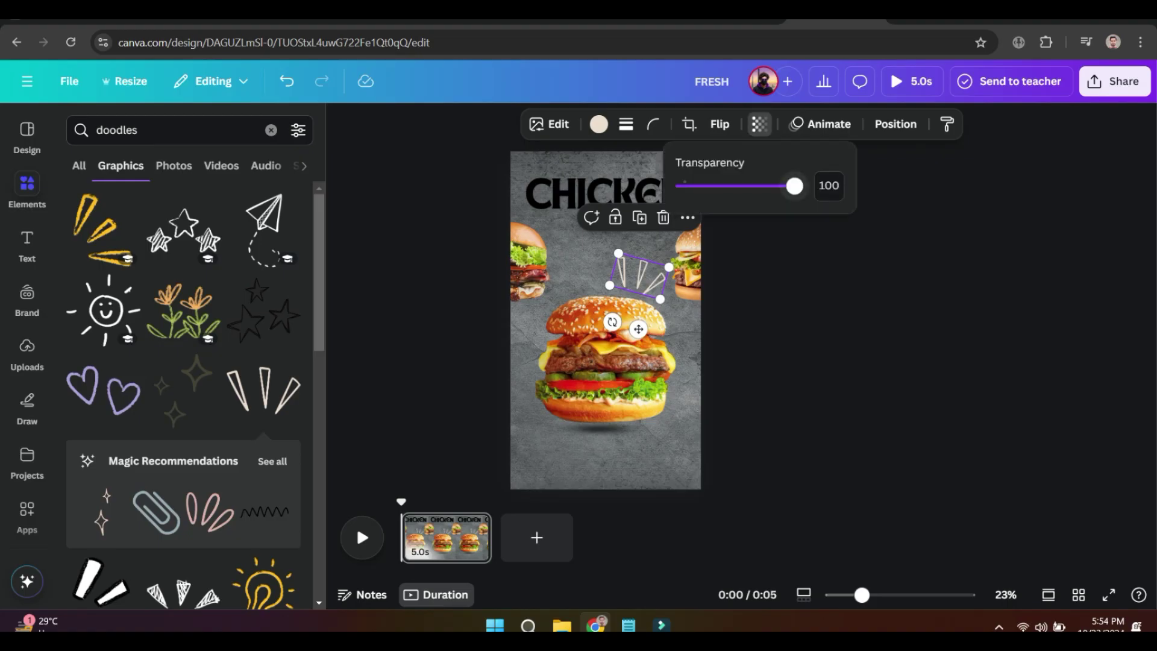
drag(802, 186, 771, 186)
click(759, 124)
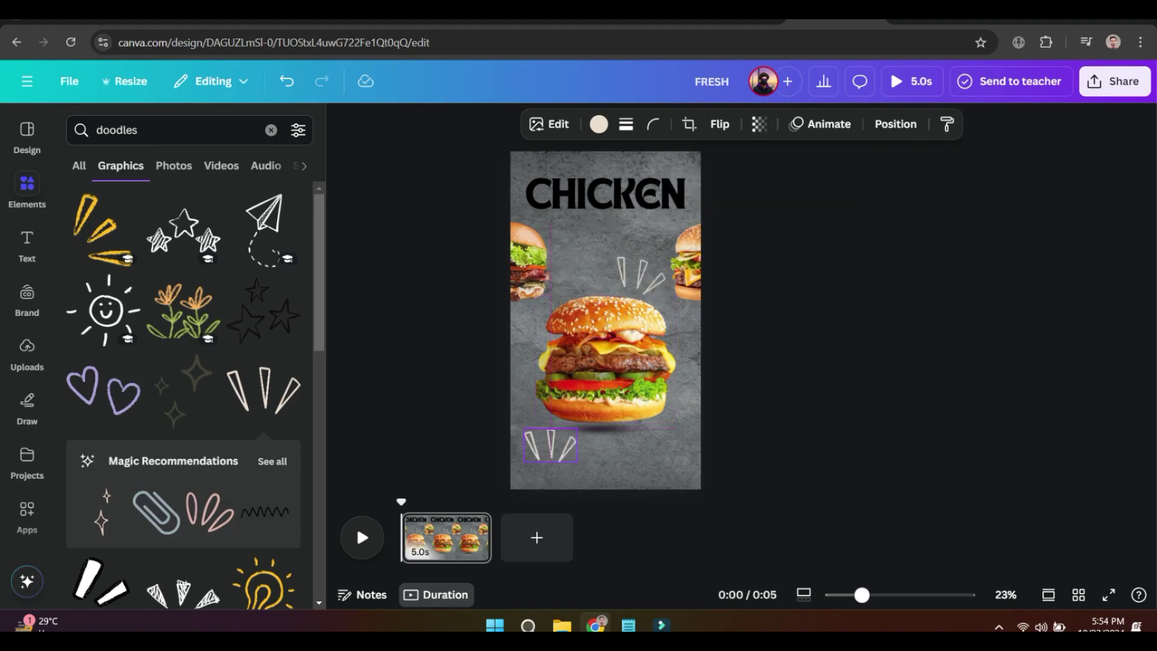
- Add a second doodle at the bottom-left, turned toward the burger and faded to 83
drag(263, 389, 550, 446)
drag(537, 496, 633, 416)
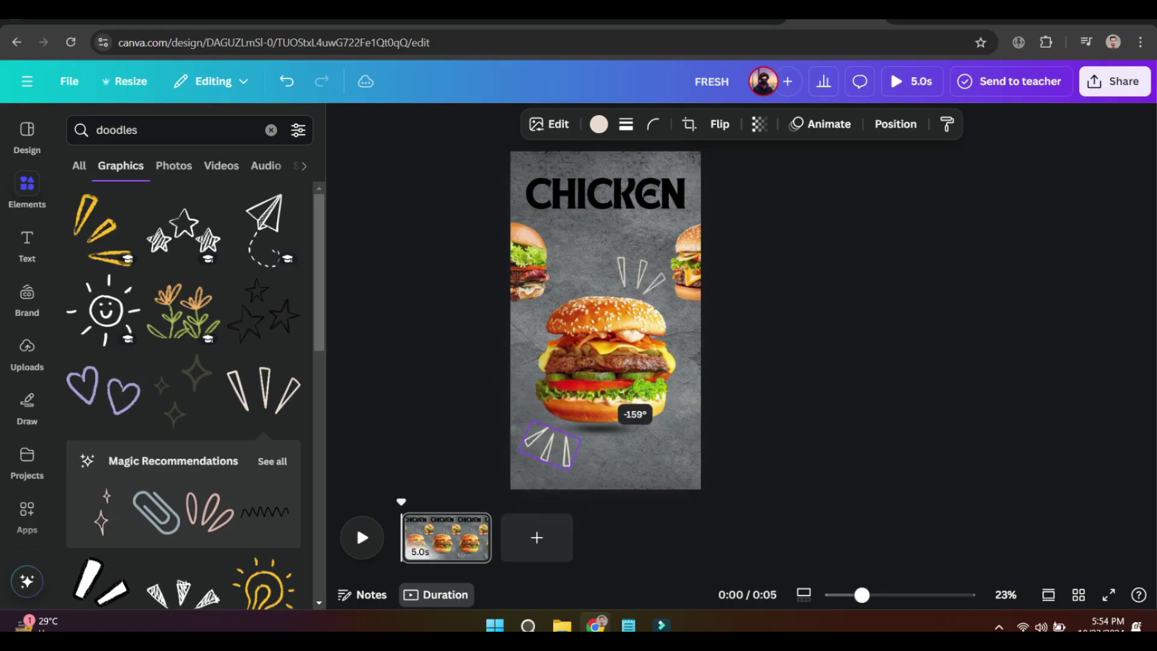
drag(550, 446, 541, 441)
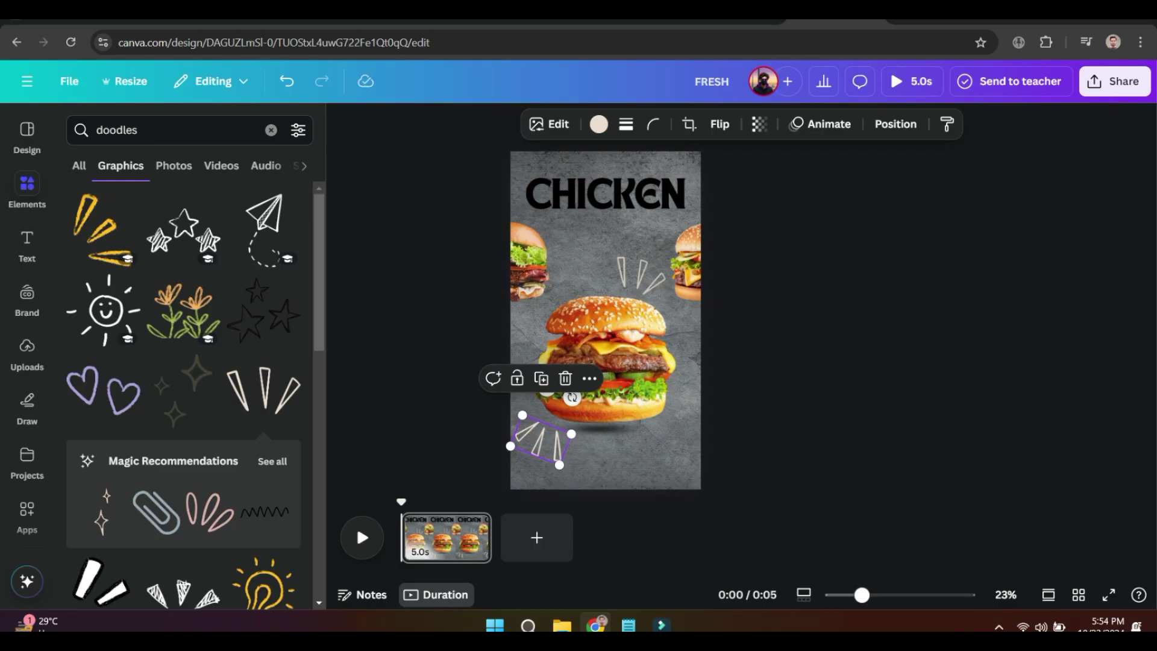
click(759, 124)
drag(793, 186, 776, 186)
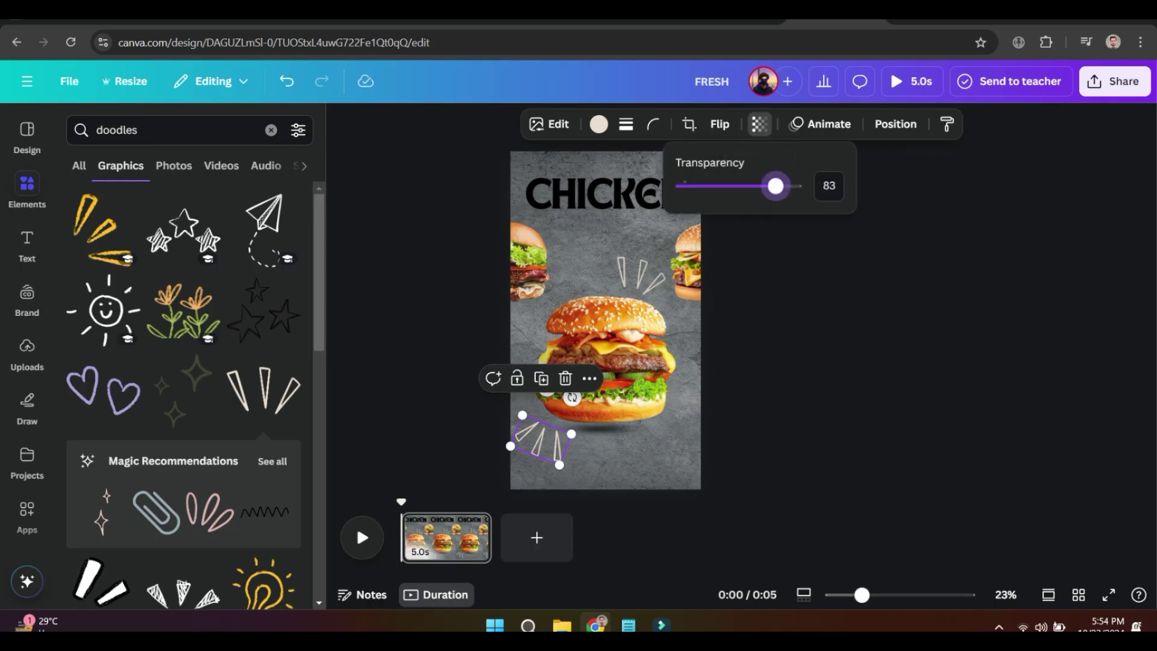
- Change the CHICKEN page duration from 5.0s to 2 seconds
click(446, 536)
click(769, 124)
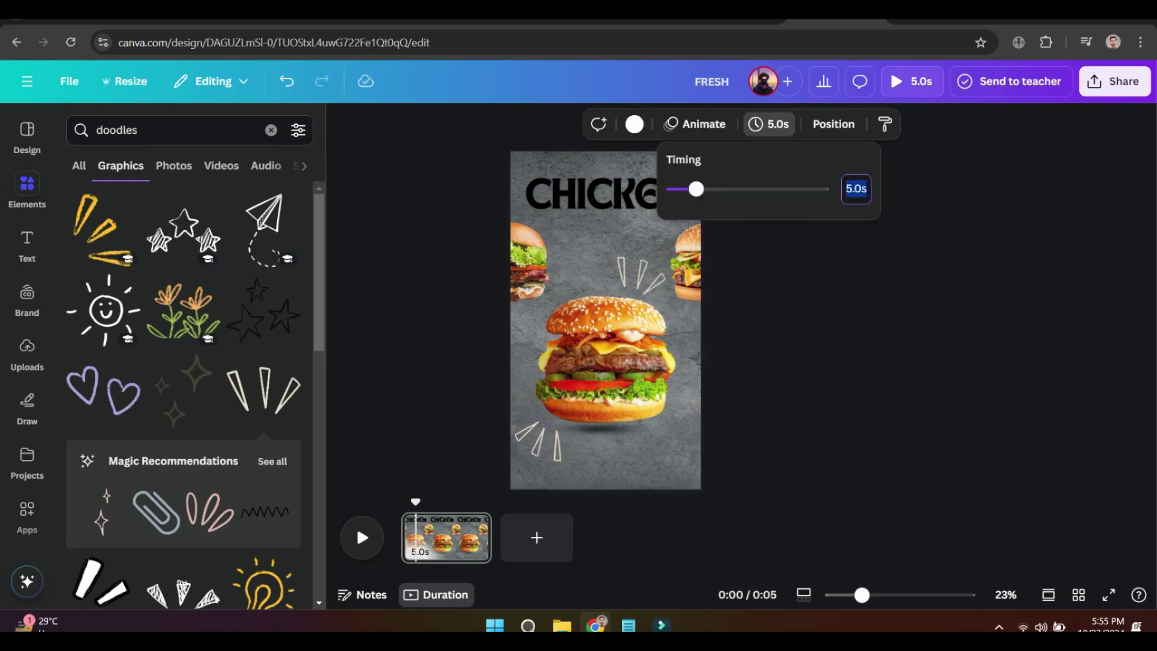
text(2)
key(Return)
key(Escape)
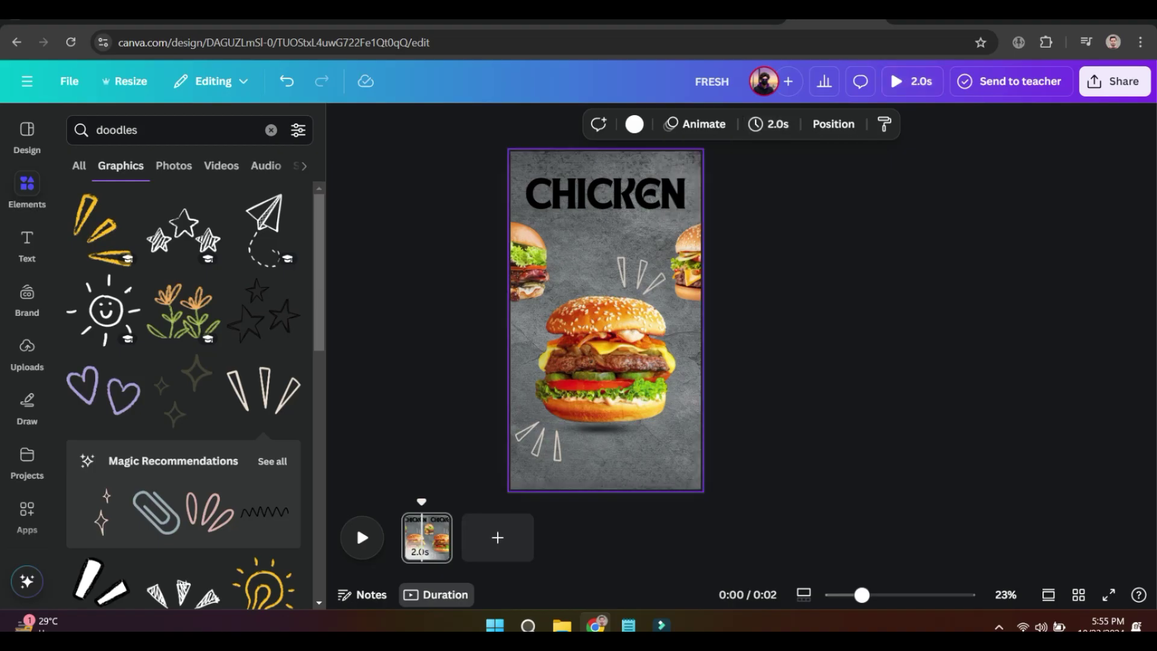
key(Escape)
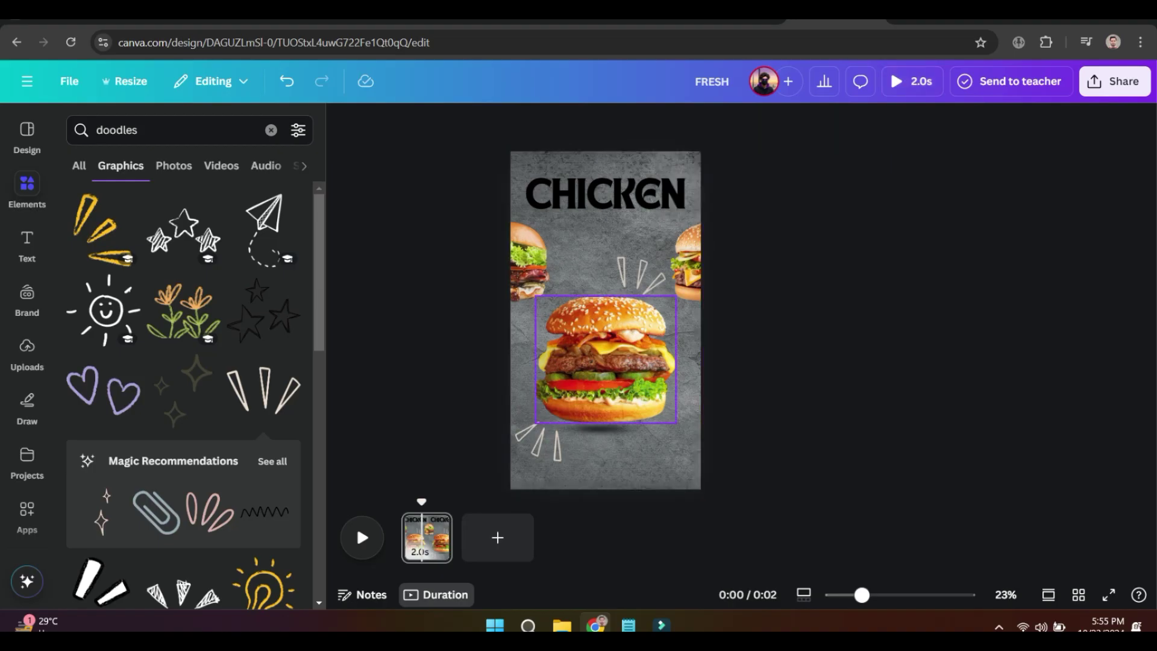
- Select the main burger with its doodles and duplicate the CHICKEN page twice
click(605, 362)
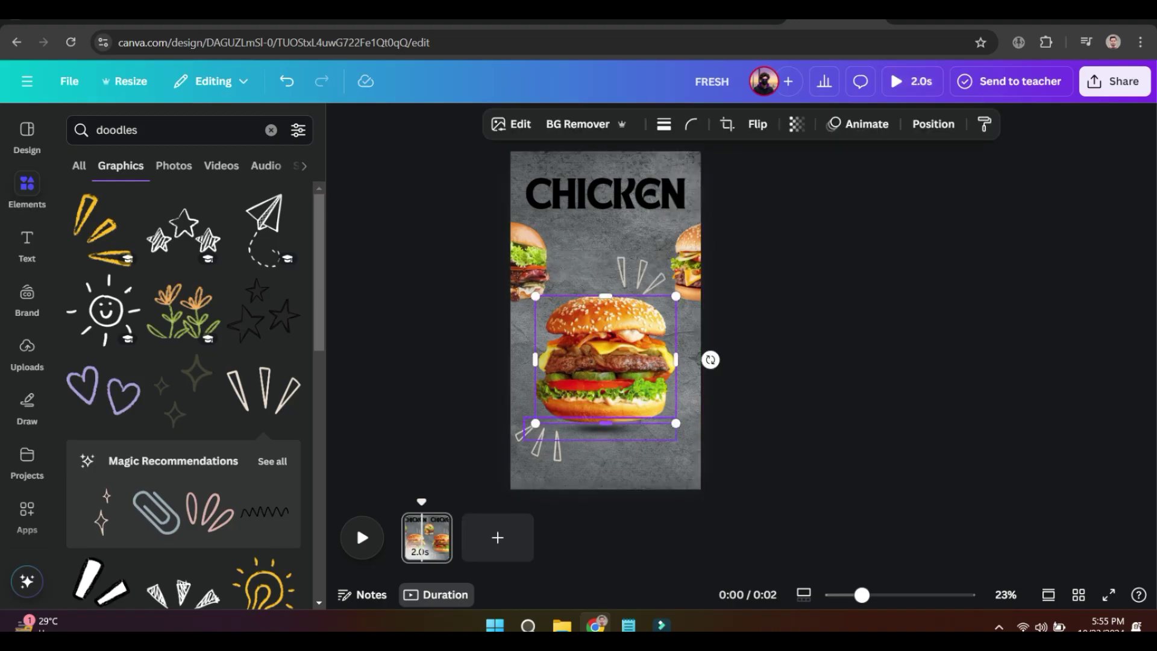
shift+click(539, 435)
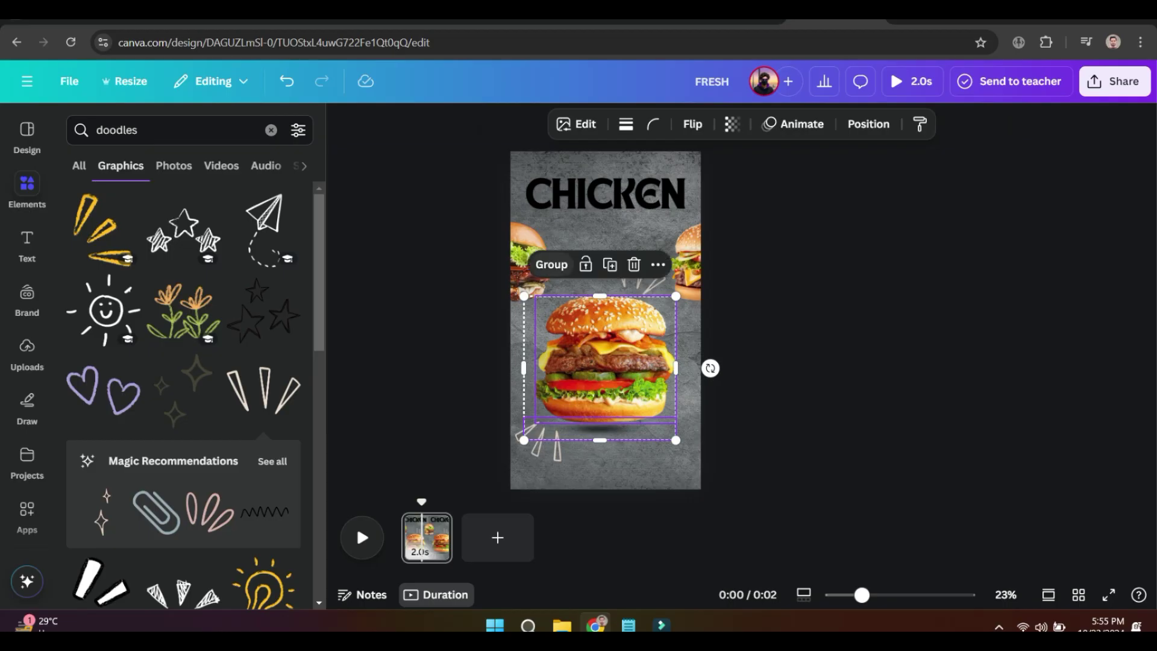
click(427, 537)
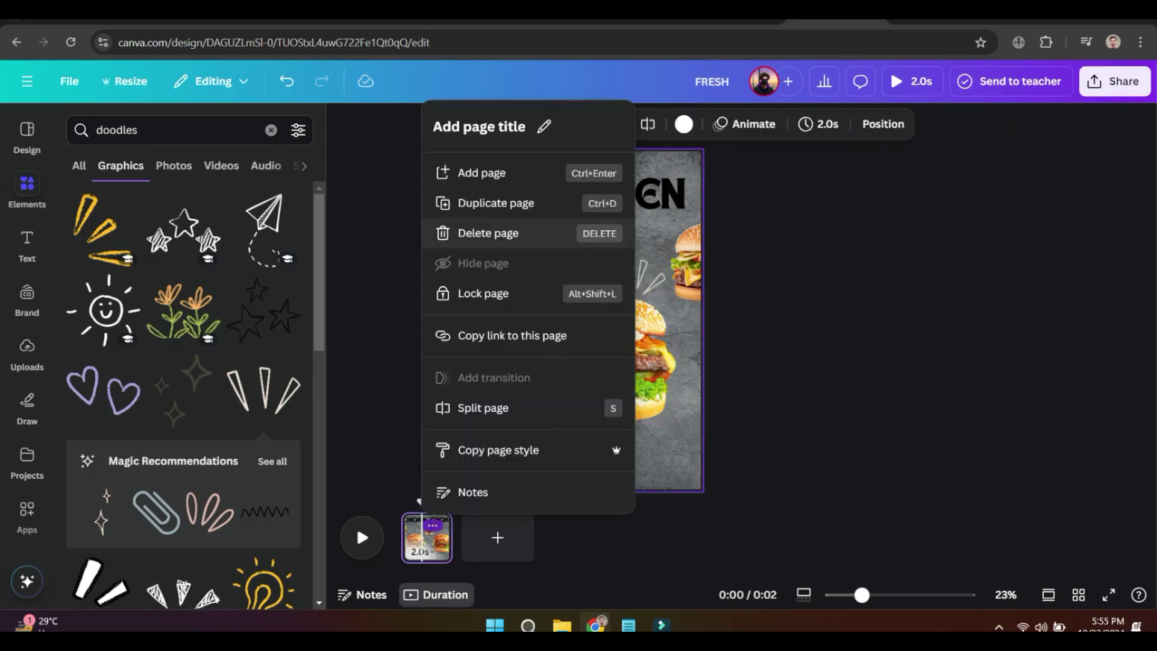
click(496, 203)
click(432, 525)
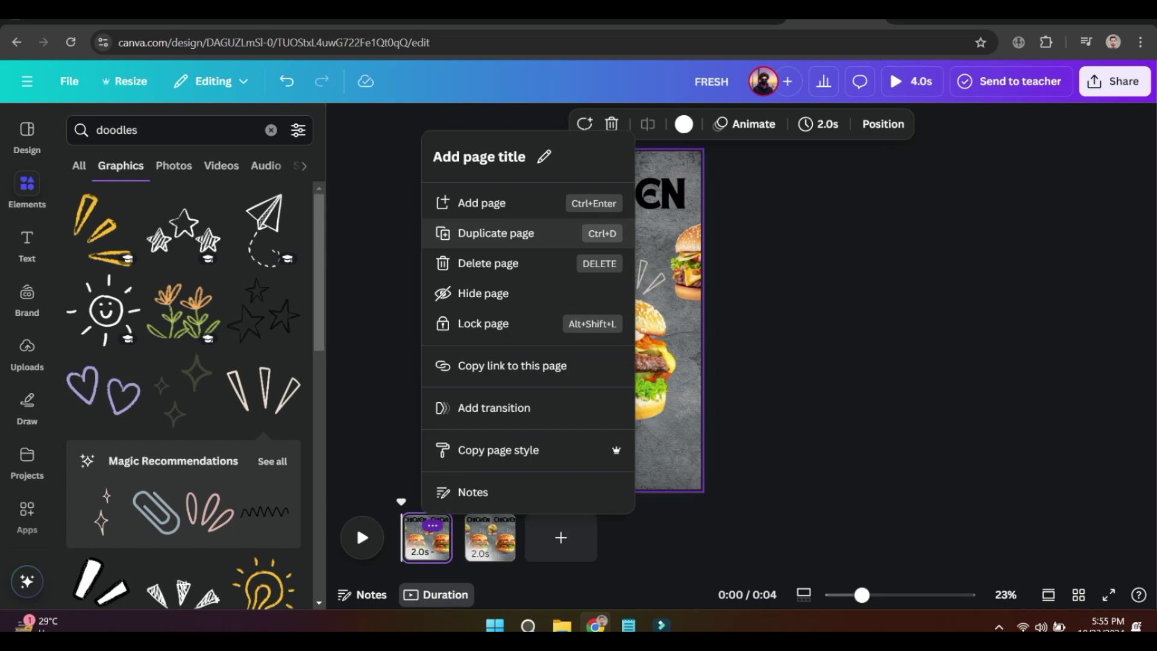
click(496, 234)
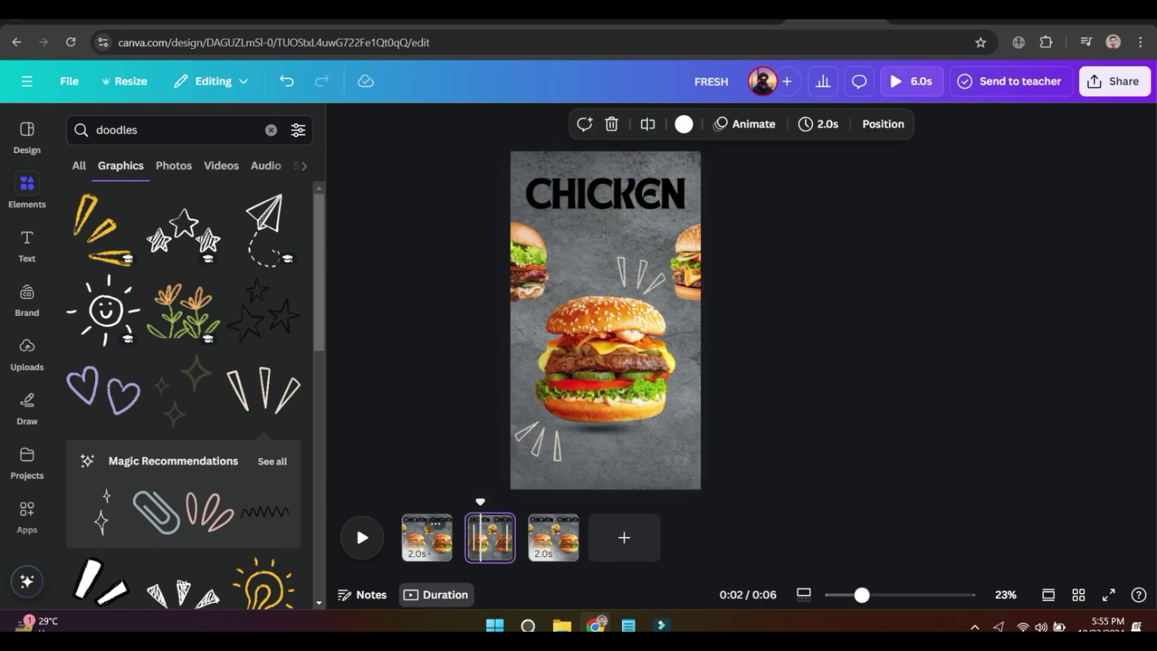
- Change the second page's headline from CHICKEN to BEEF
key(Tab)
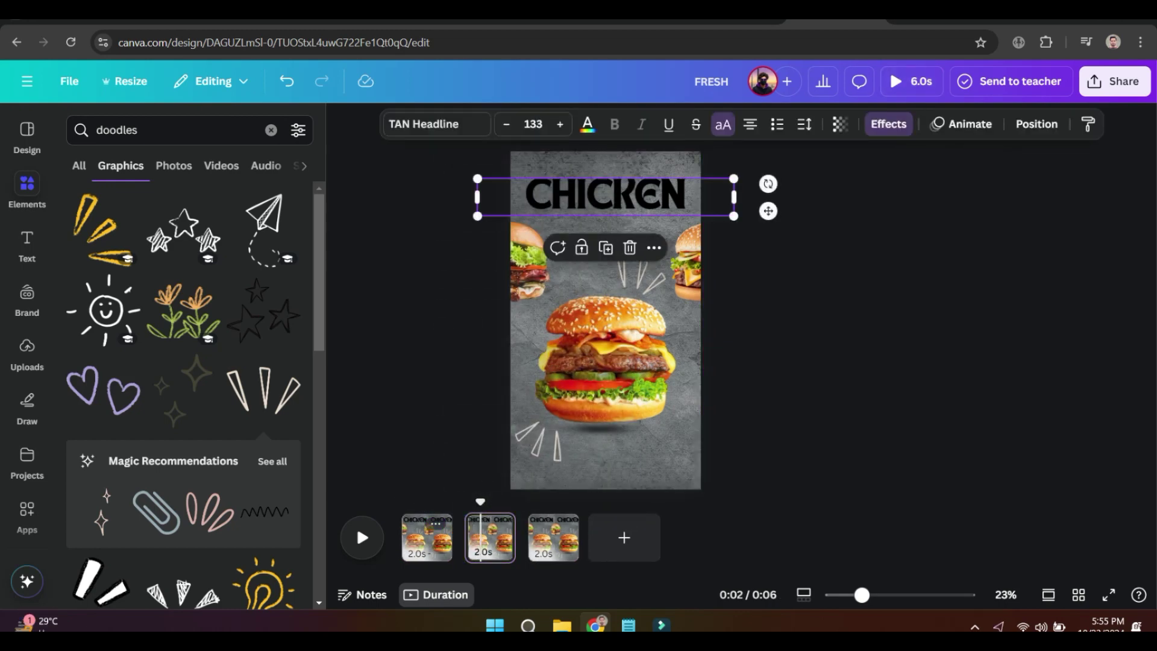
key(Return)
text(BEEF)
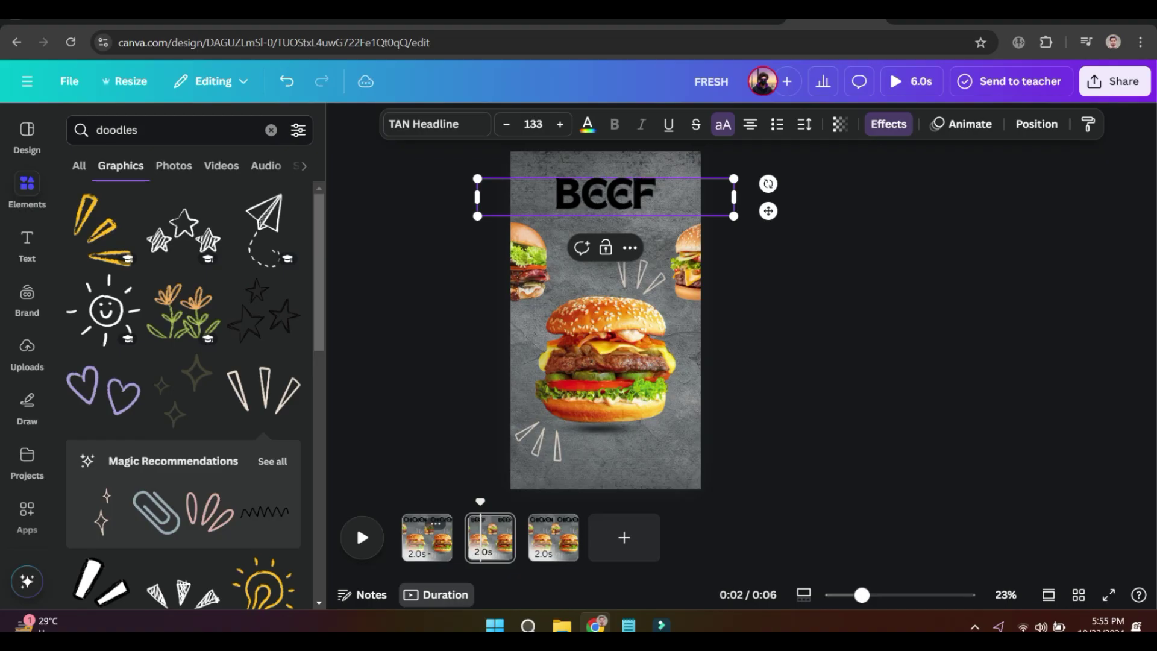
key(Escape)
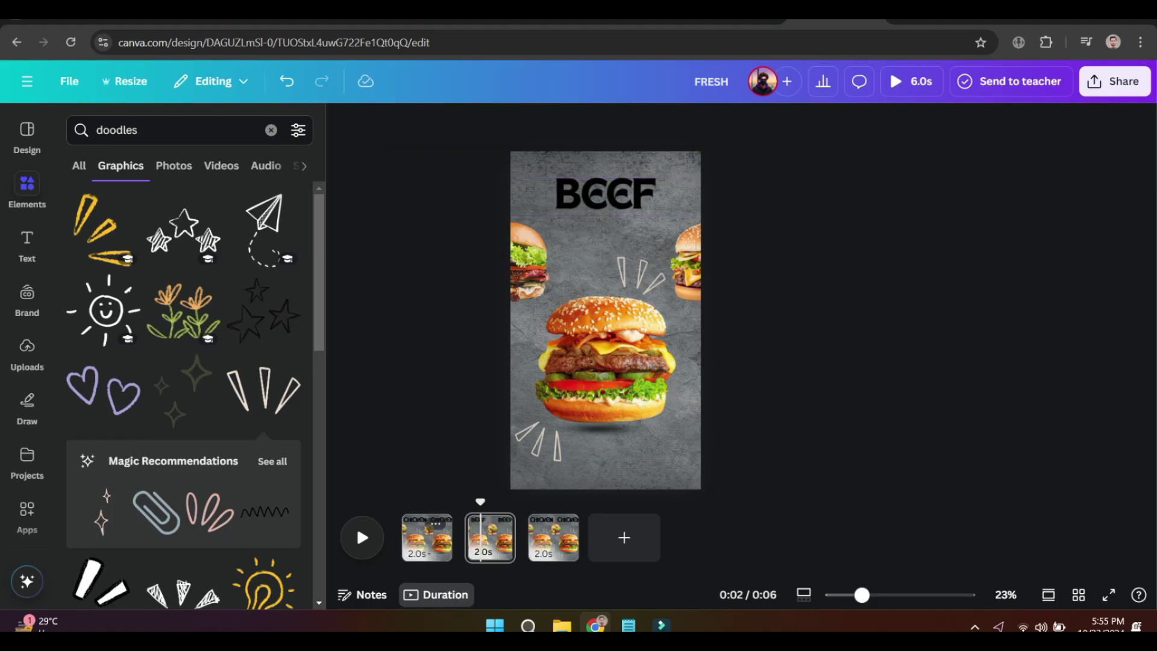
- Ungroup the burger and rearrange the burgers, enlarging the cheeseburger in the page centre
click(603, 361)
click(568, 263)
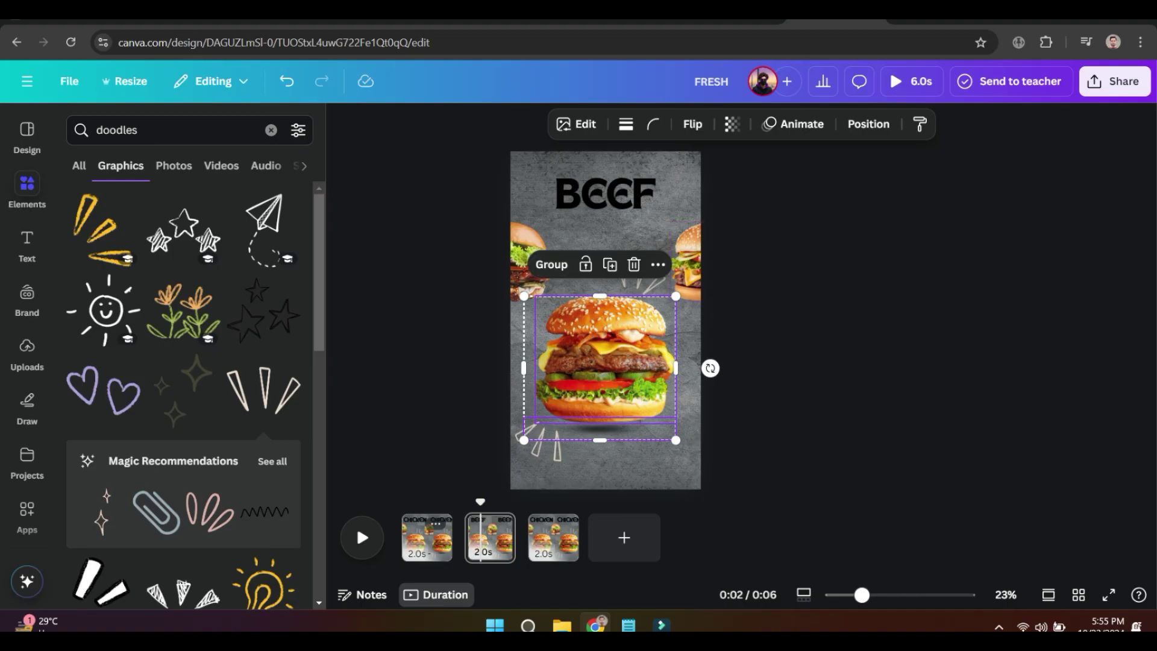
drag(715, 262, 684, 389)
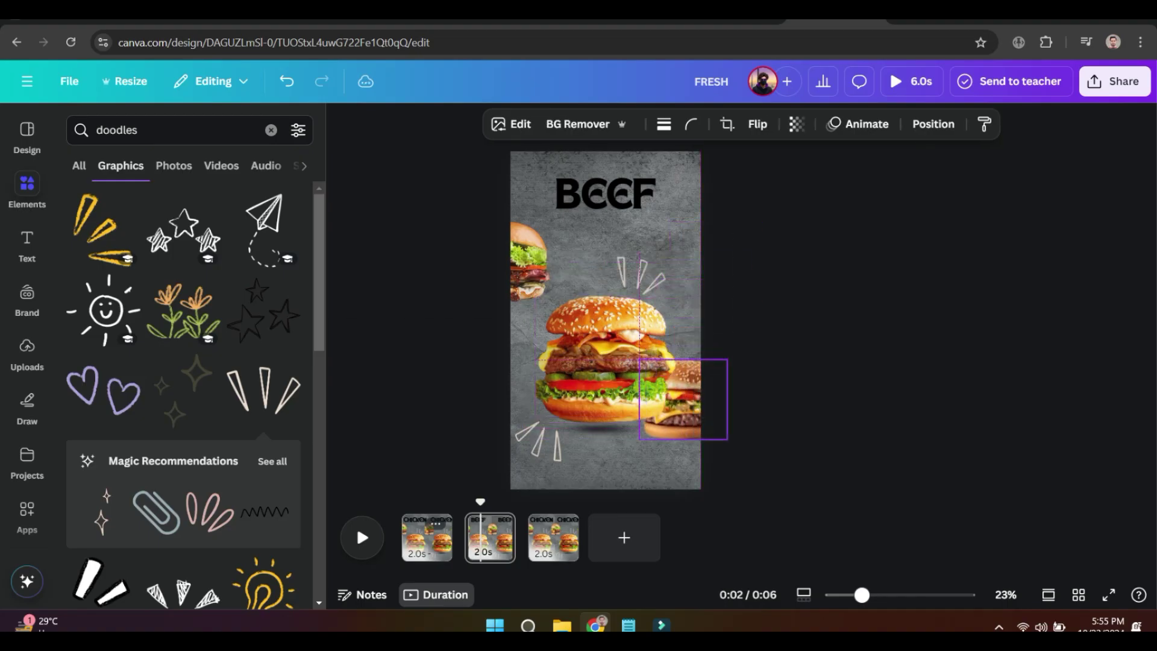
drag(504, 262, 721, 253)
mouse_move(606, 362)
mouse_down()
mouse_move(535, 293)
mouse_move(502, 278)
mouse_up()
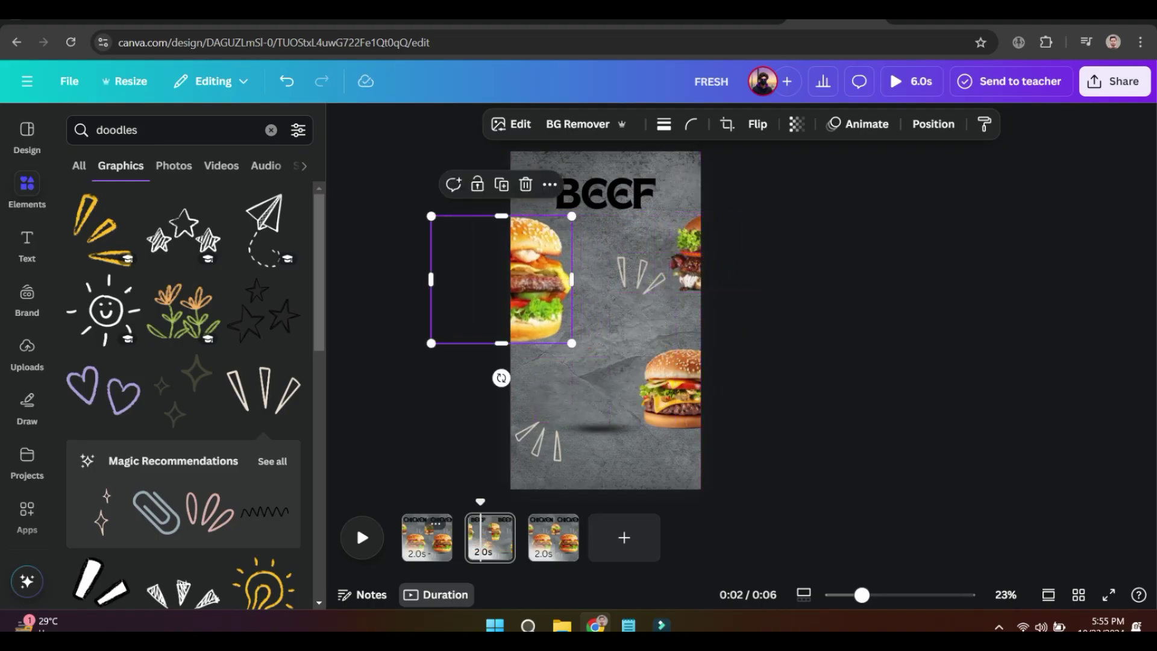
drag(574, 343, 529, 304)
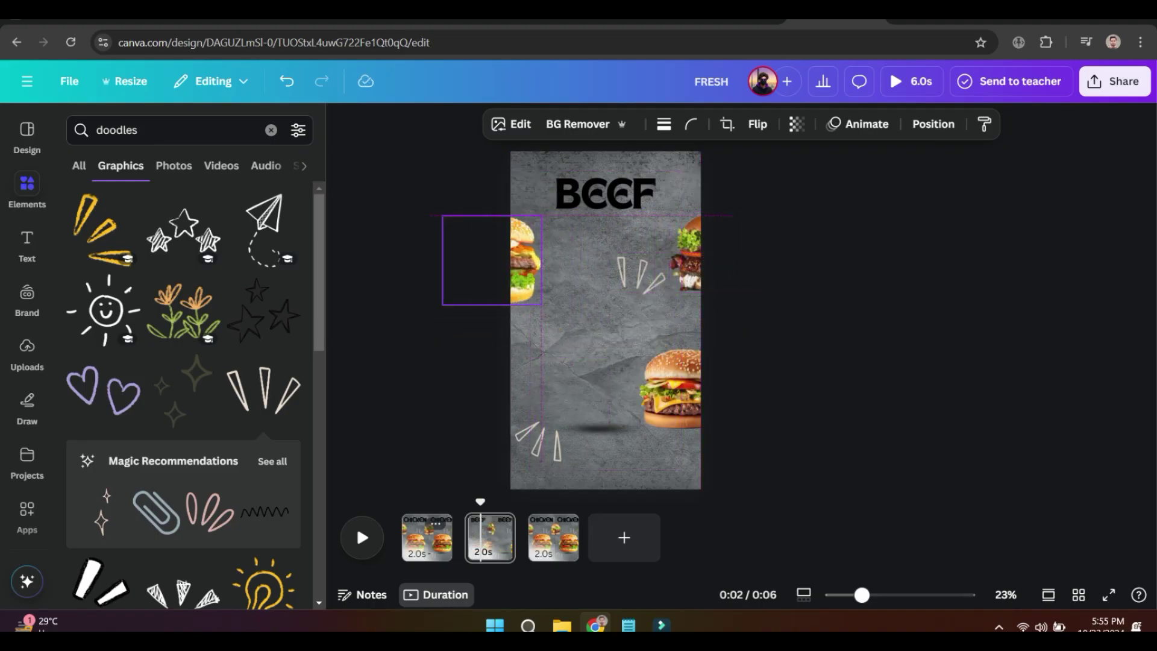
drag(482, 259, 503, 259)
drag(549, 302, 542, 296)
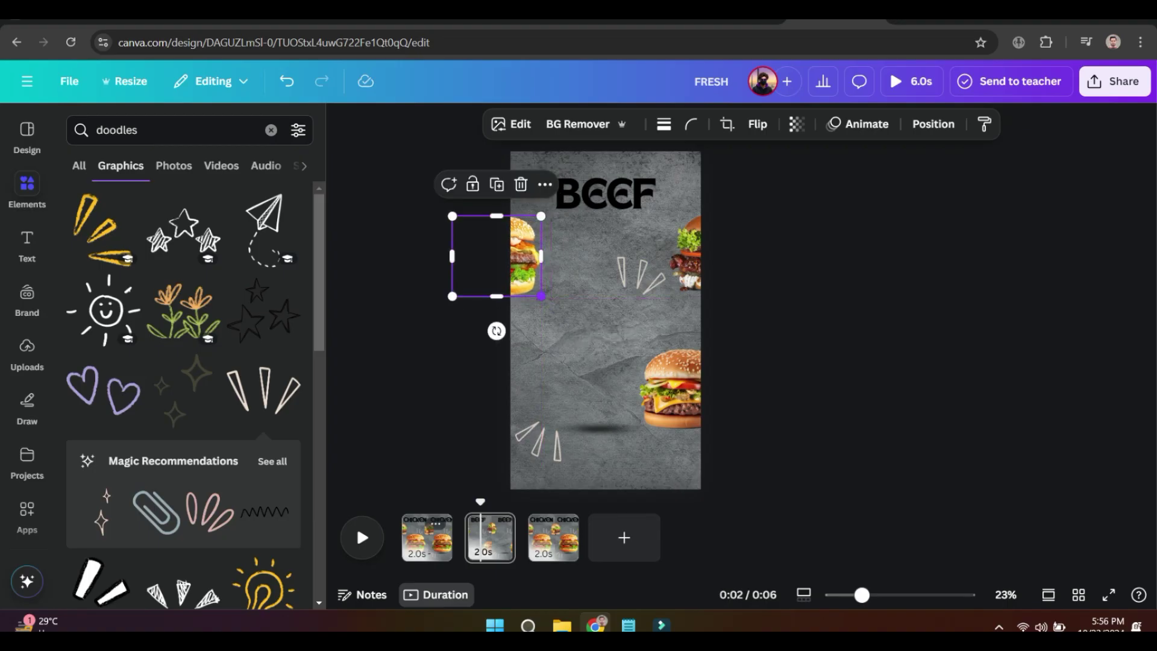
drag(669, 388, 605, 378)
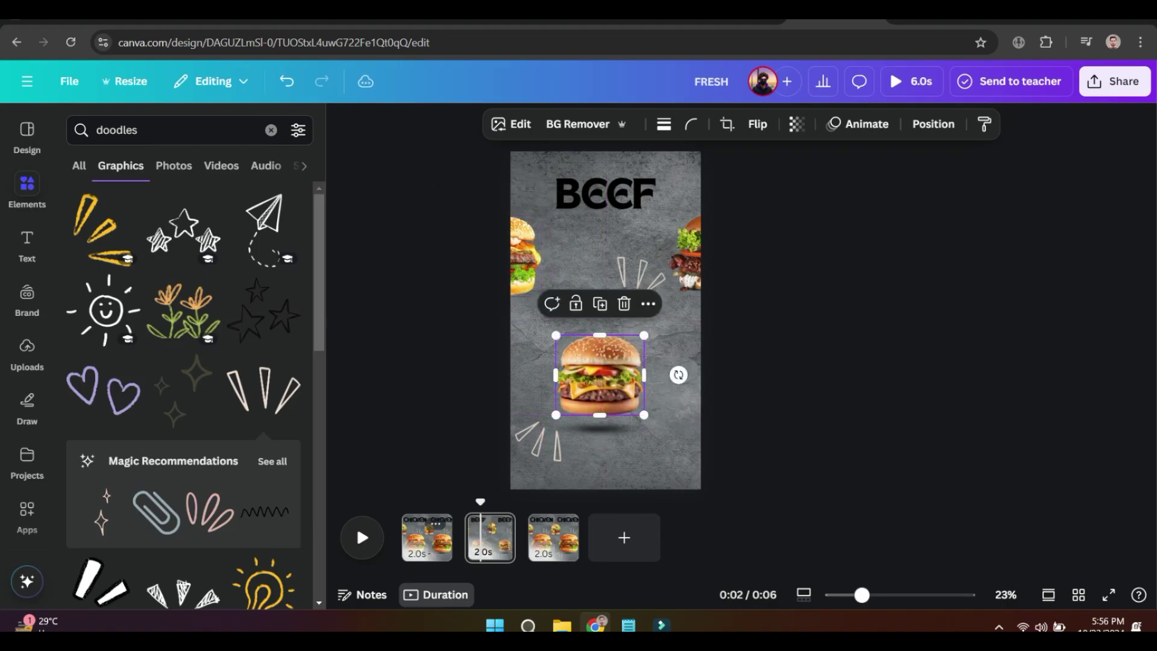
drag(557, 335, 510, 294)
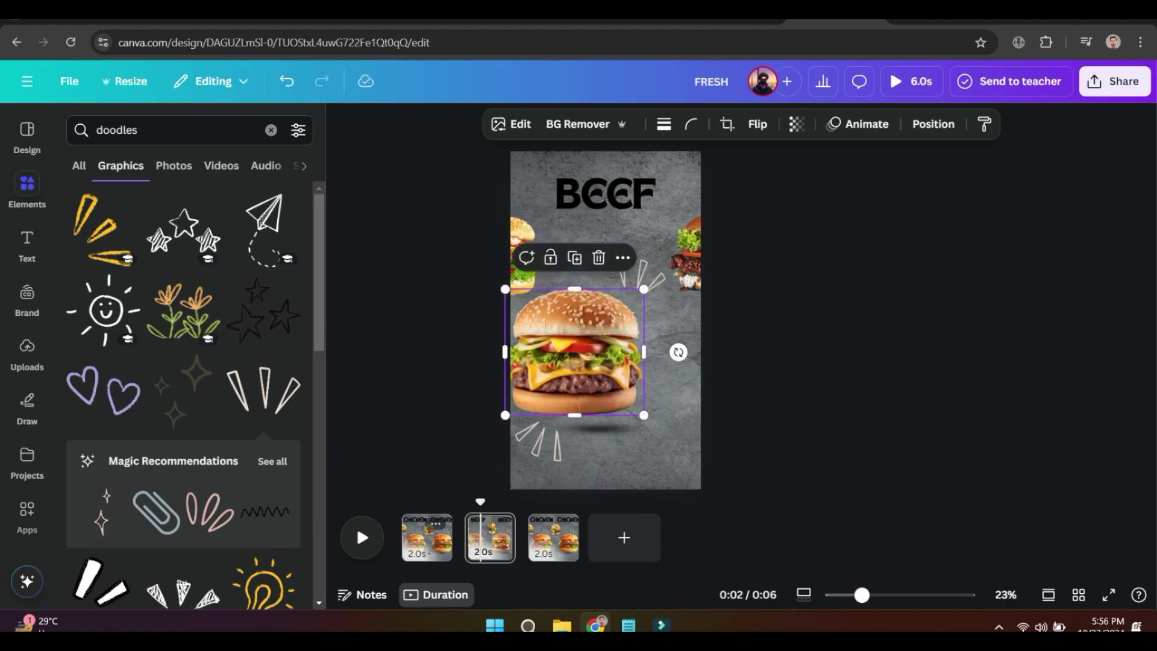
mouse_move(577, 356)
mouse_down()
mouse_move(608, 353)
mouse_move(598, 354)
mouse_up()
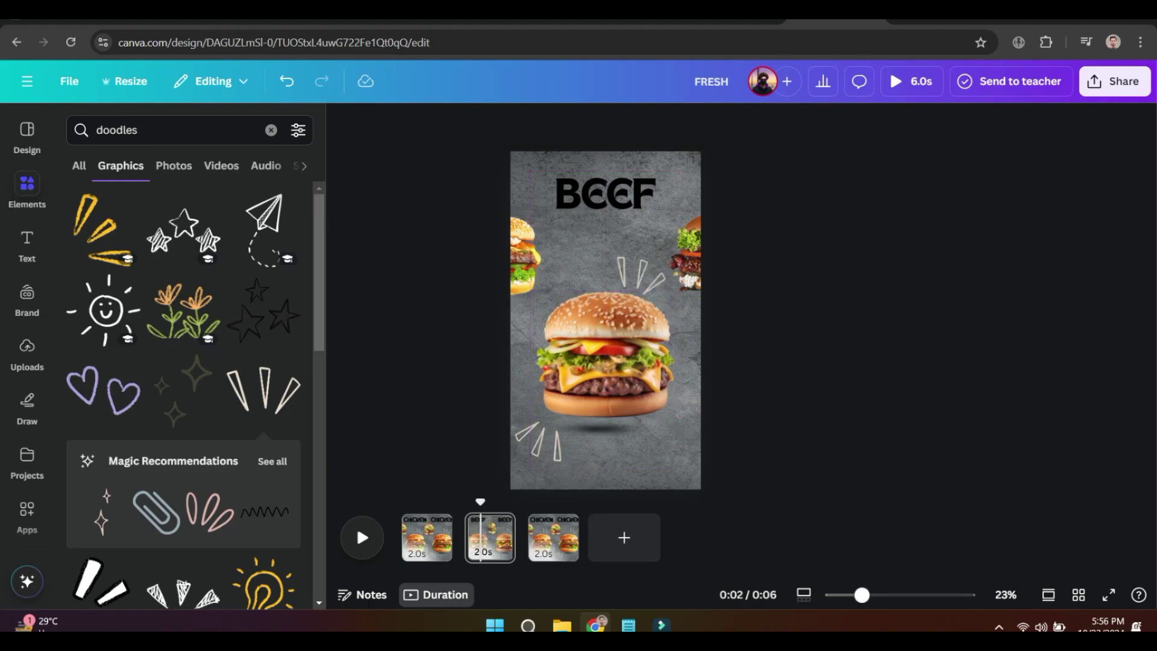
- Set the third page's headline to FISH
click(554, 537)
click(606, 197)
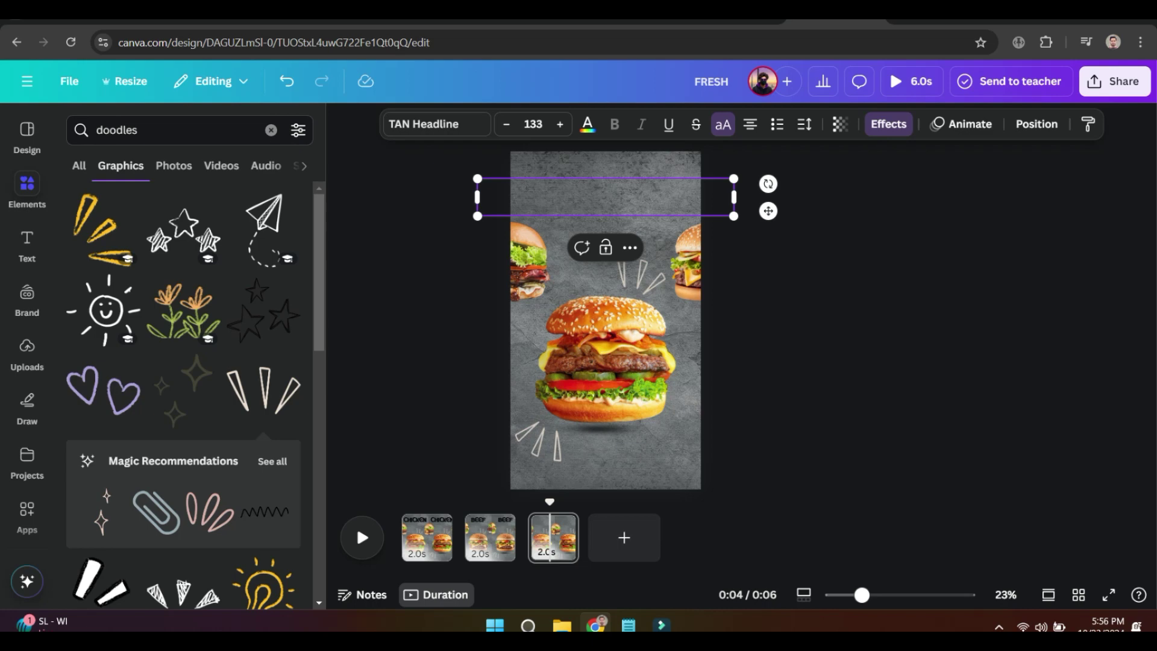
text(FIS)
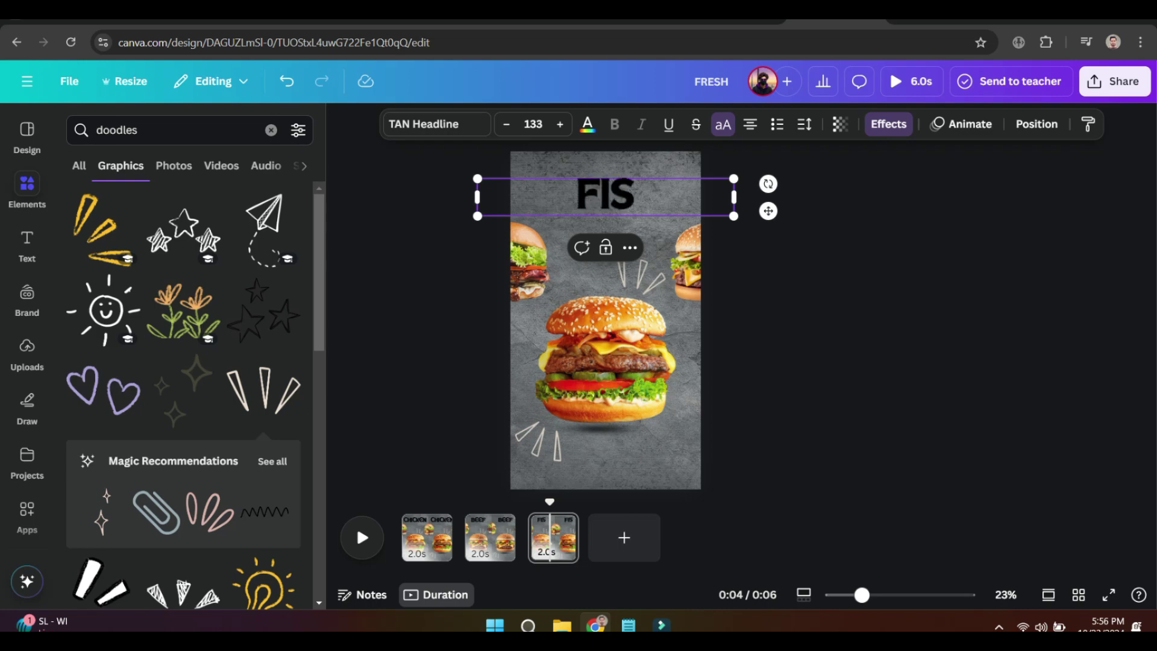
text(H)
key(Escape)
- Ungroup the centre burger, shrink it and move it up under the FISH heading
click(603, 356)
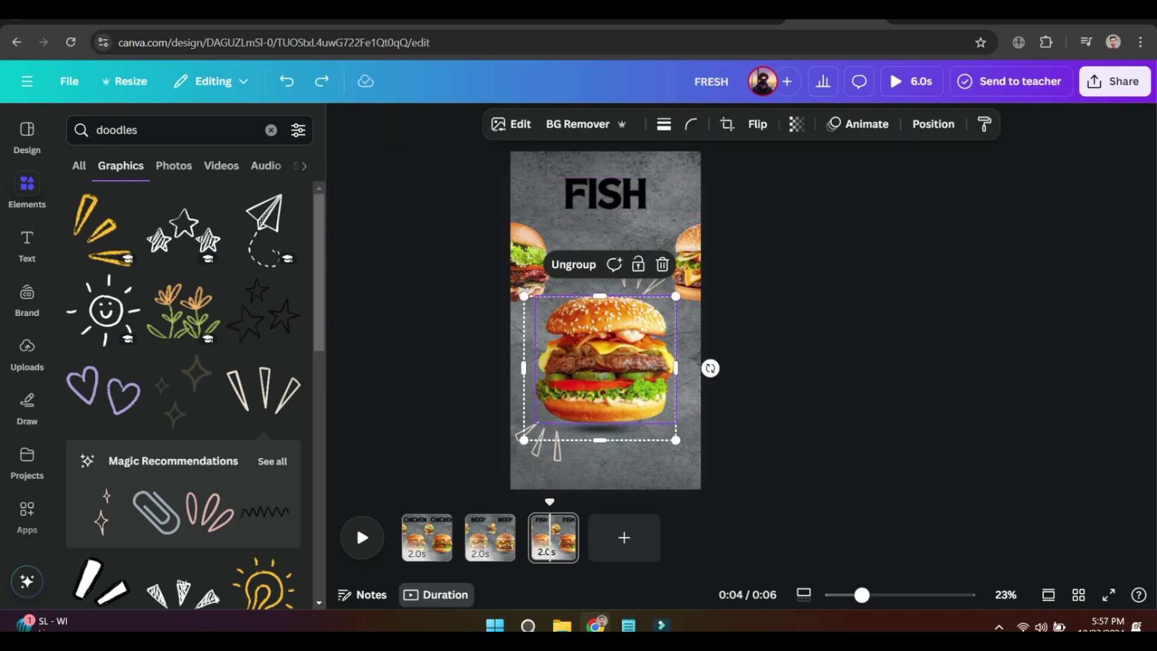
click(571, 264)
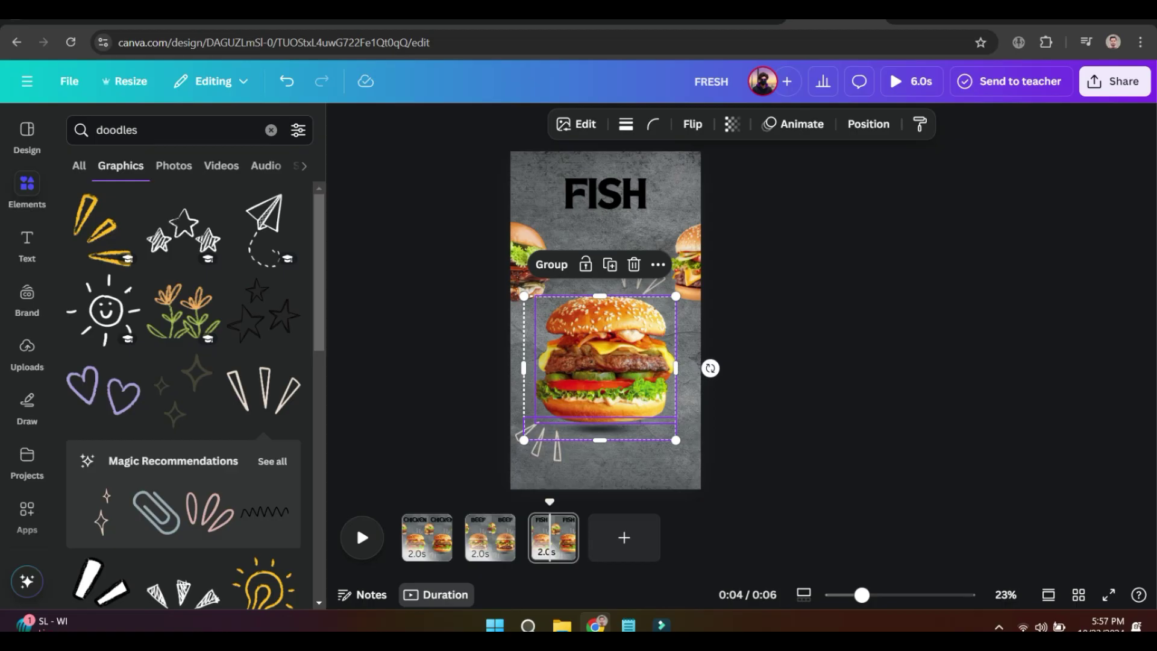
key(Escape)
click(602, 362)
drag(535, 420, 612, 302)
drag(654, 257, 592, 244)
- Bring the leafy burger to the page centre and enlarge it
drag(531, 265, 623, 380)
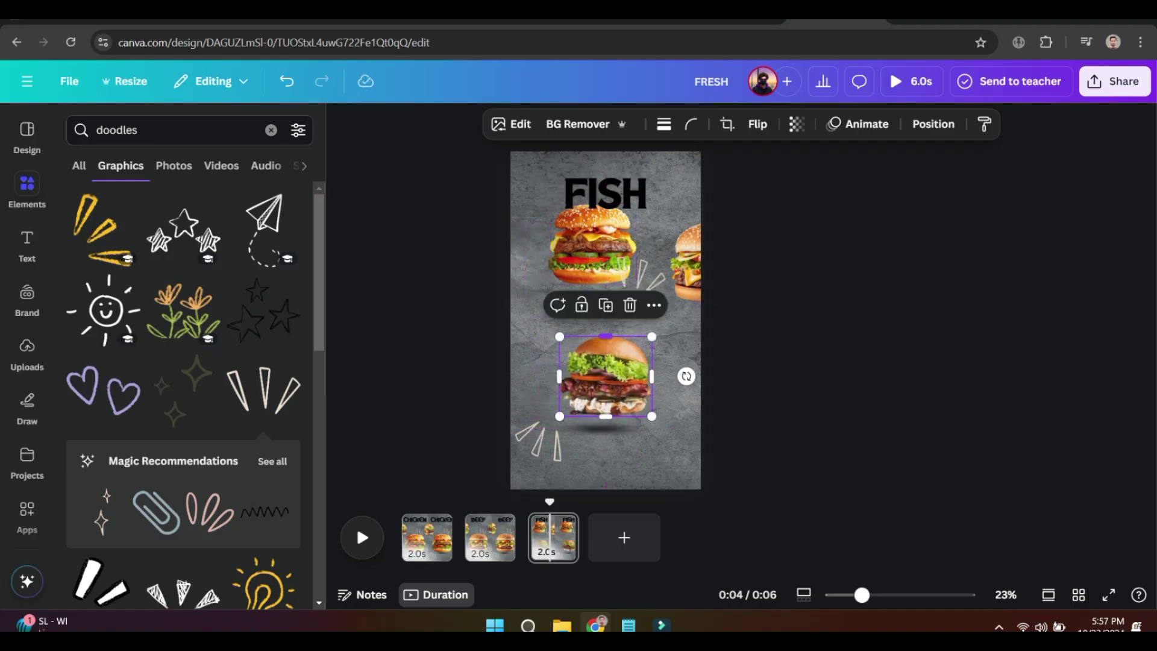
mouse_move(560, 336)
mouse_down()
mouse_move(504, 297)
mouse_move(492, 271)
mouse_up()
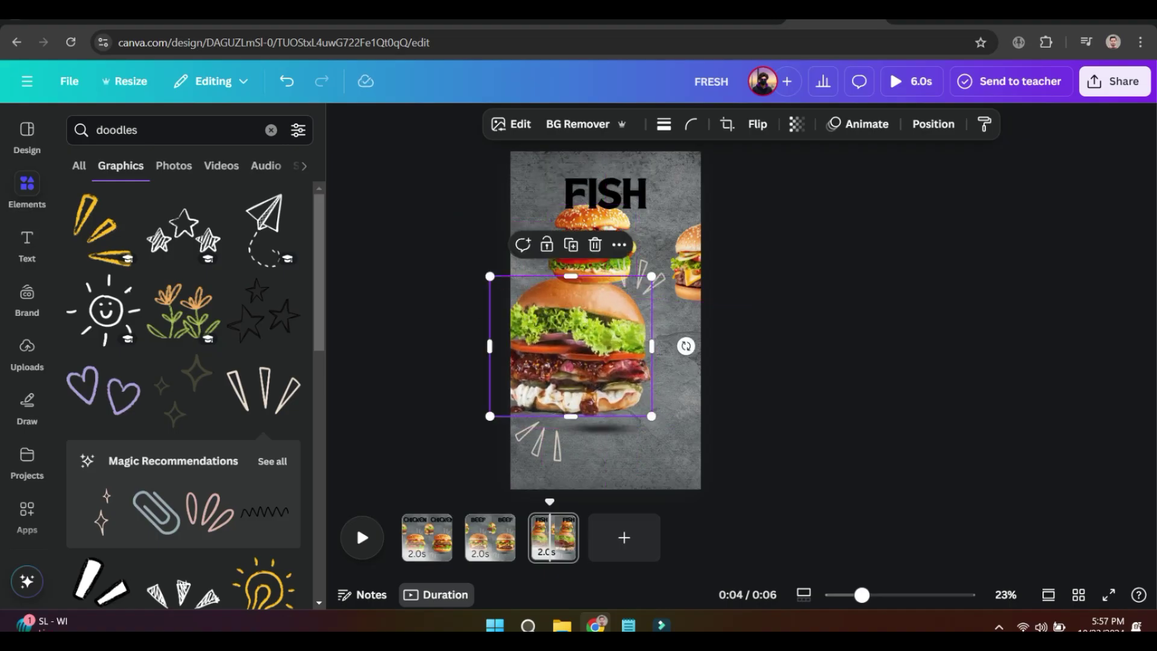
drag(572, 344, 606, 354)
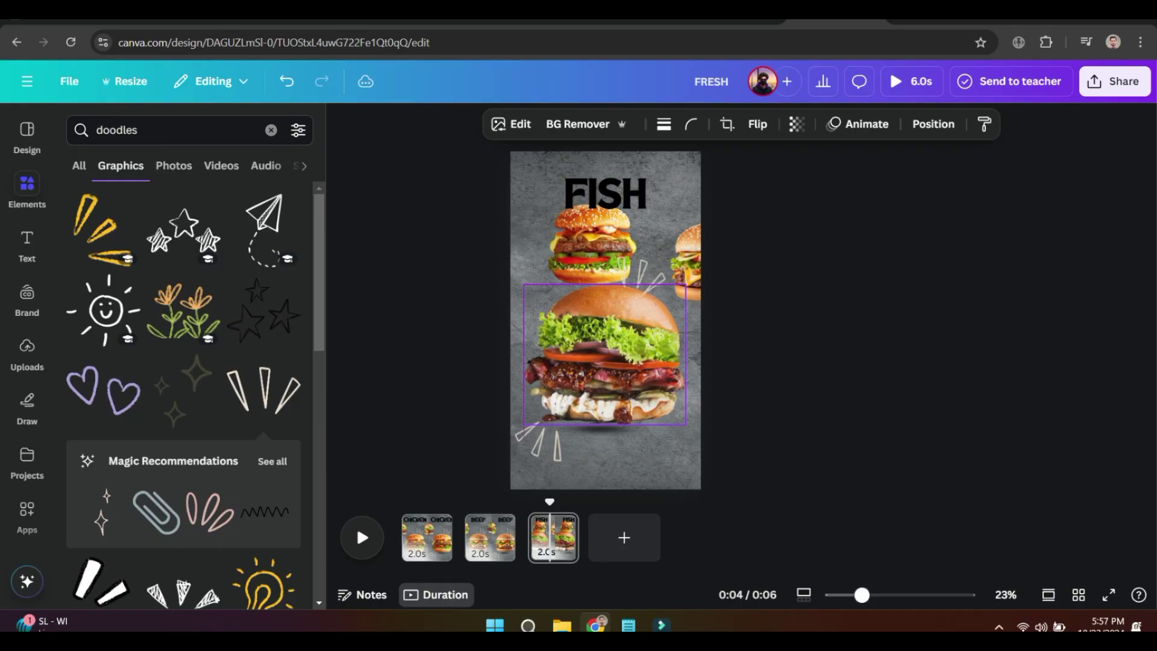
drag(686, 284, 676, 293)
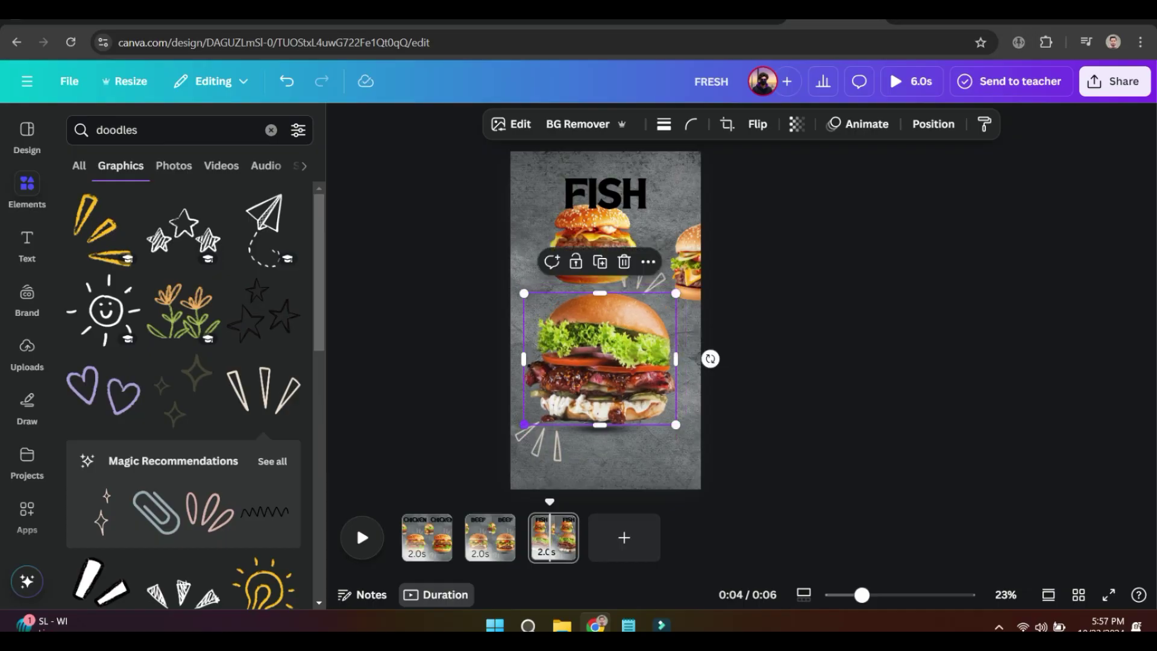
drag(523, 424, 530, 419)
key(Escape)
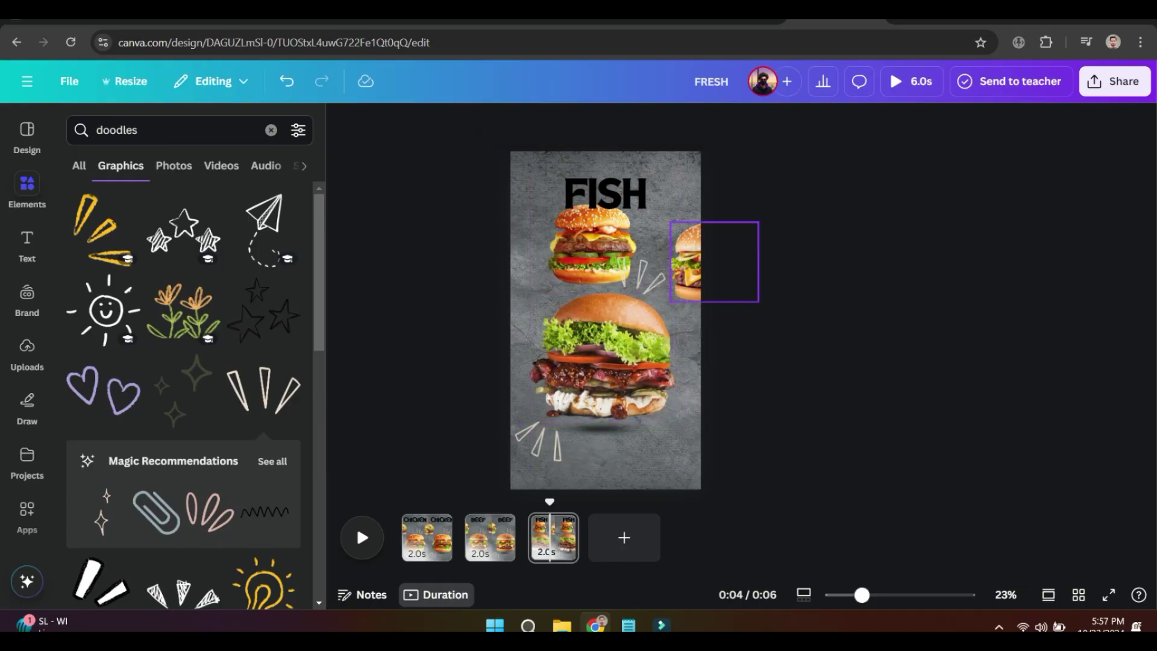
- Move the small burger to the left edge, align it with the right-edge one, and preview
drag(714, 261, 510, 265)
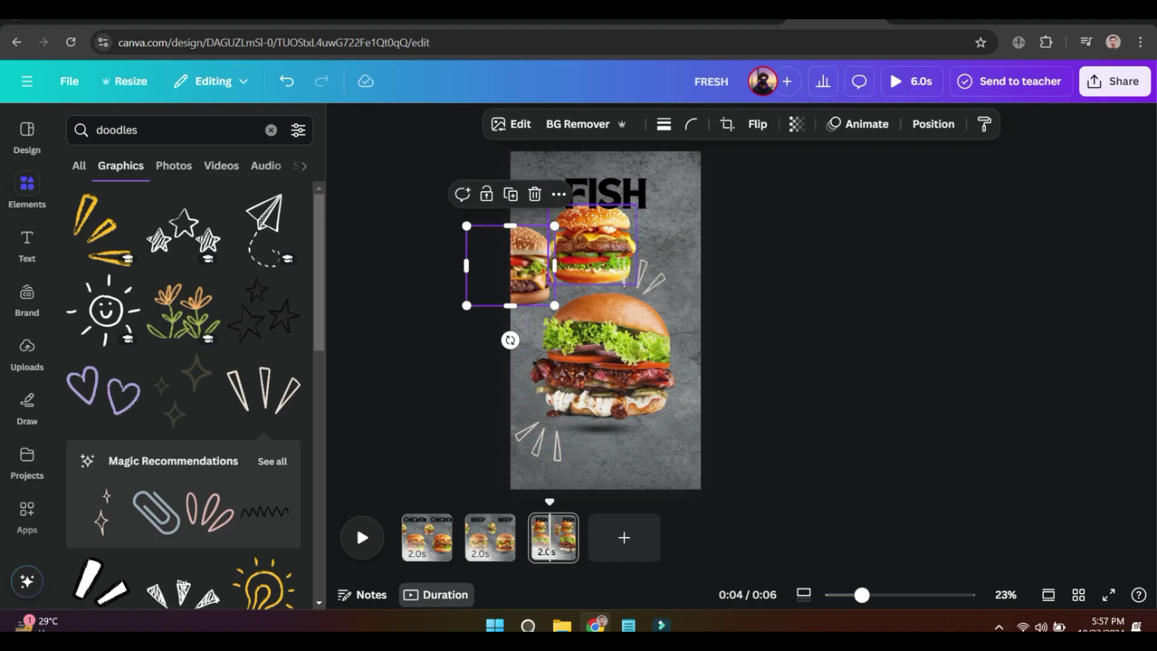
click(714, 259)
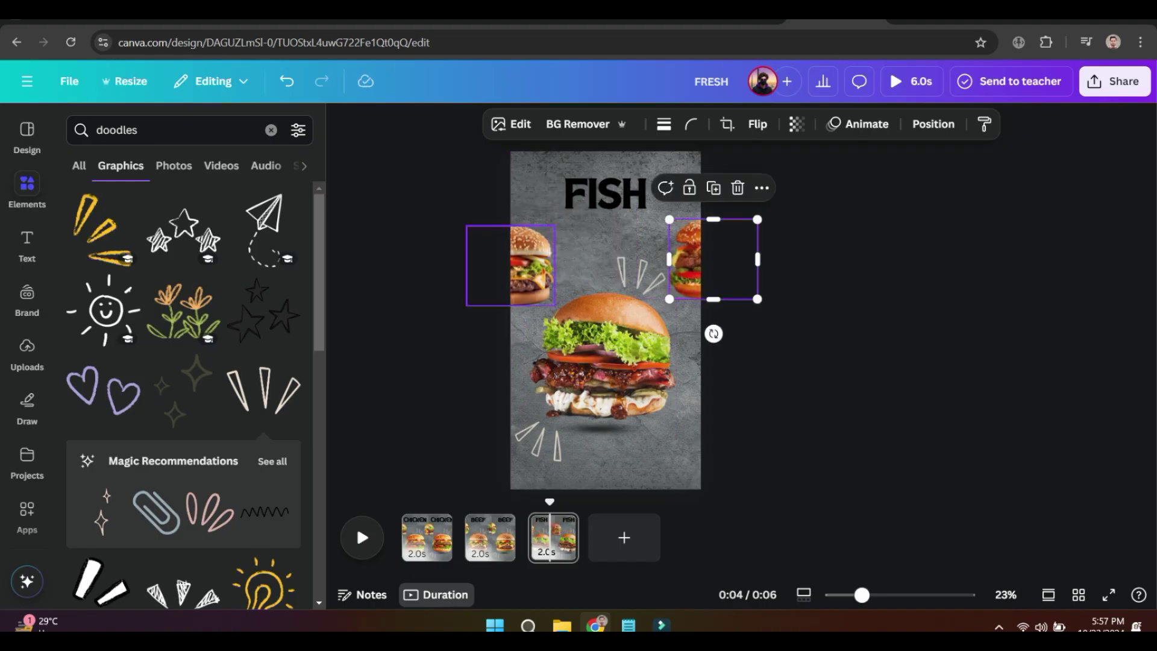
drag(531, 265, 516, 258)
key(Escape)
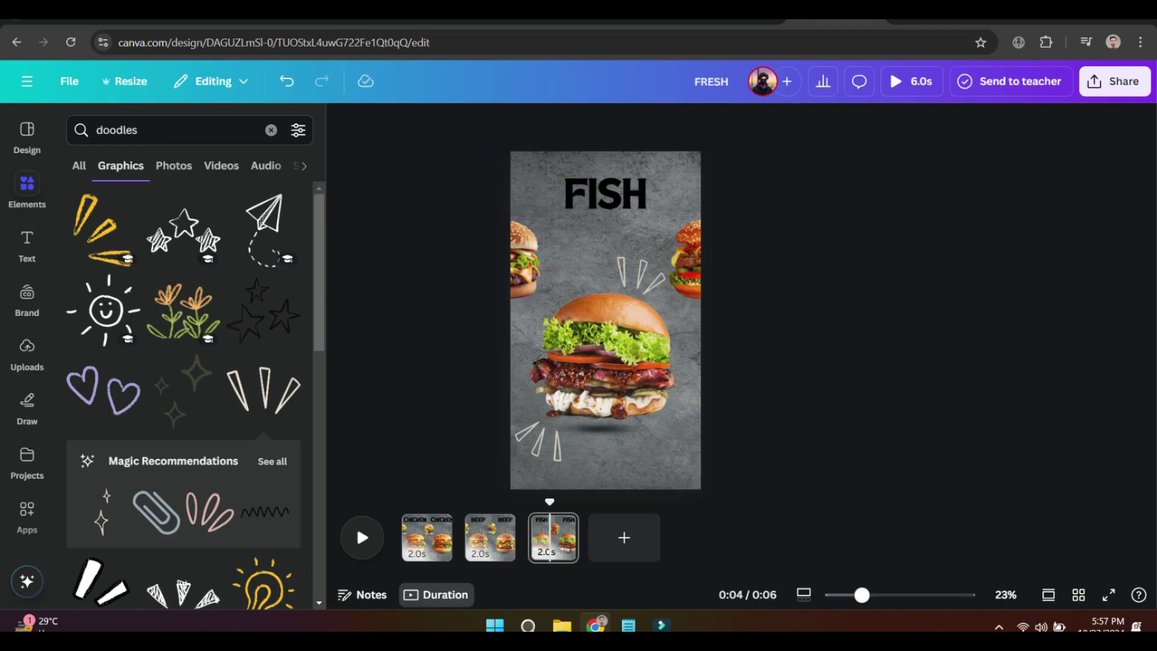
key(space)
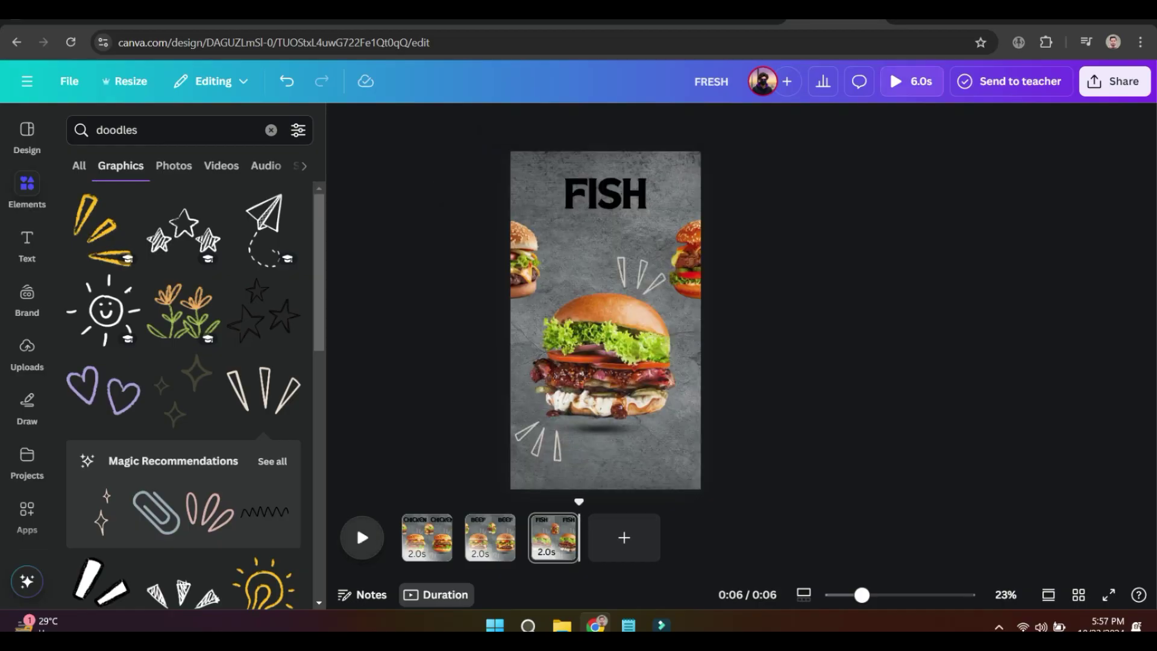
- Apply a Match & Move transition between all three pages and preview the video
key(space)
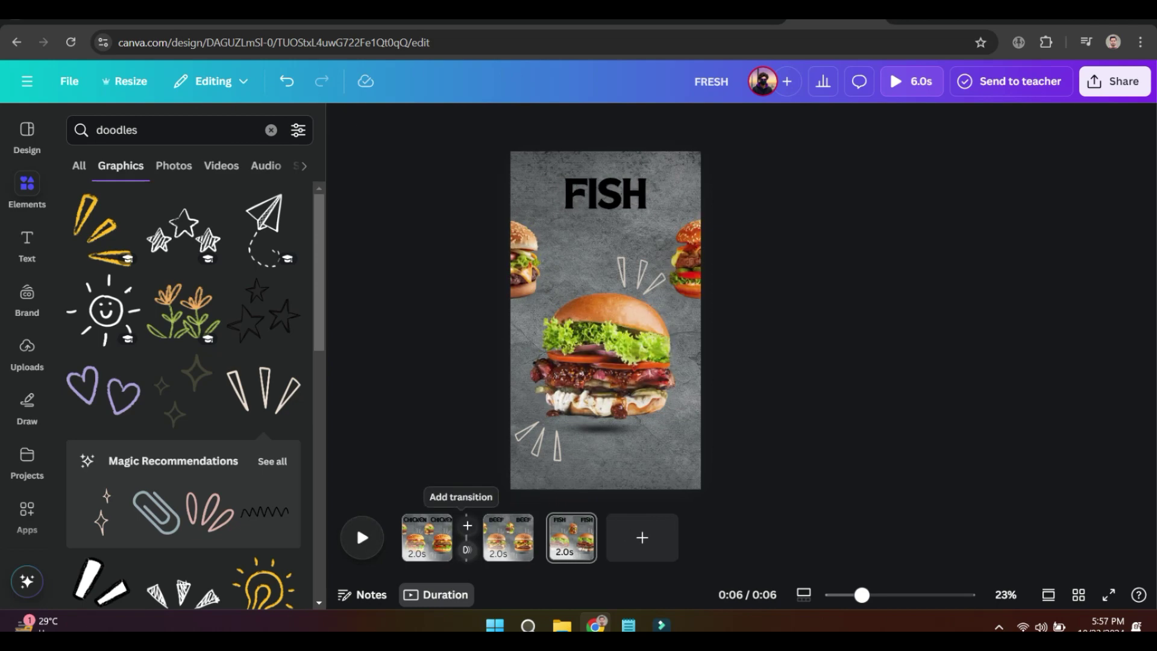
click(467, 549)
click(106, 411)
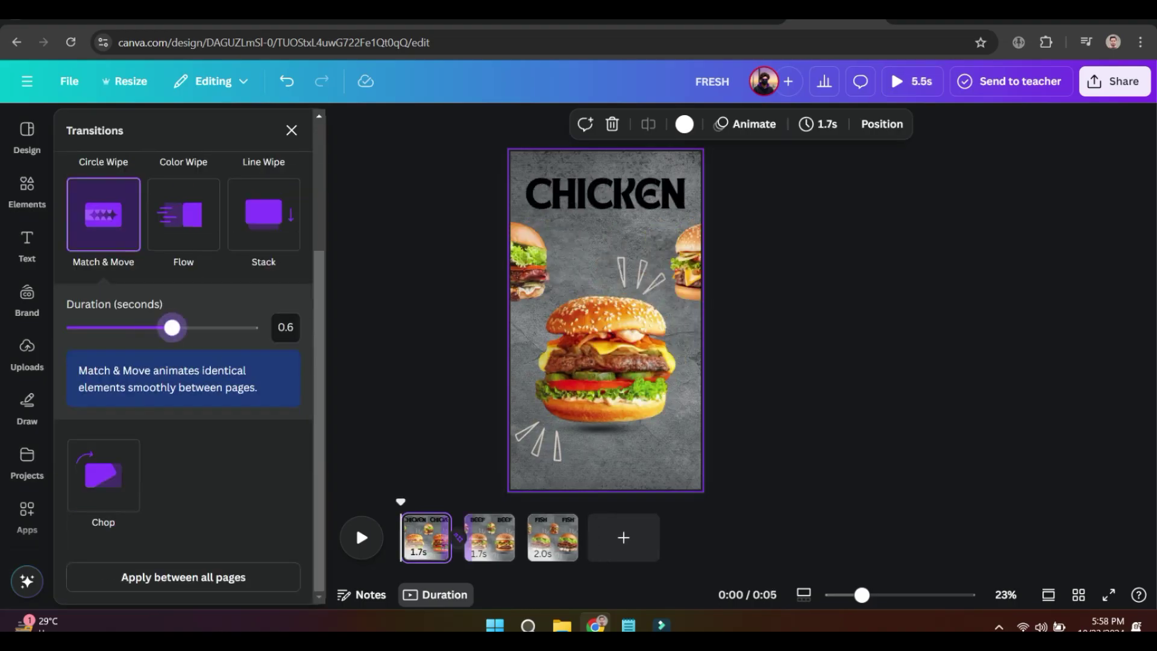
click(184, 577)
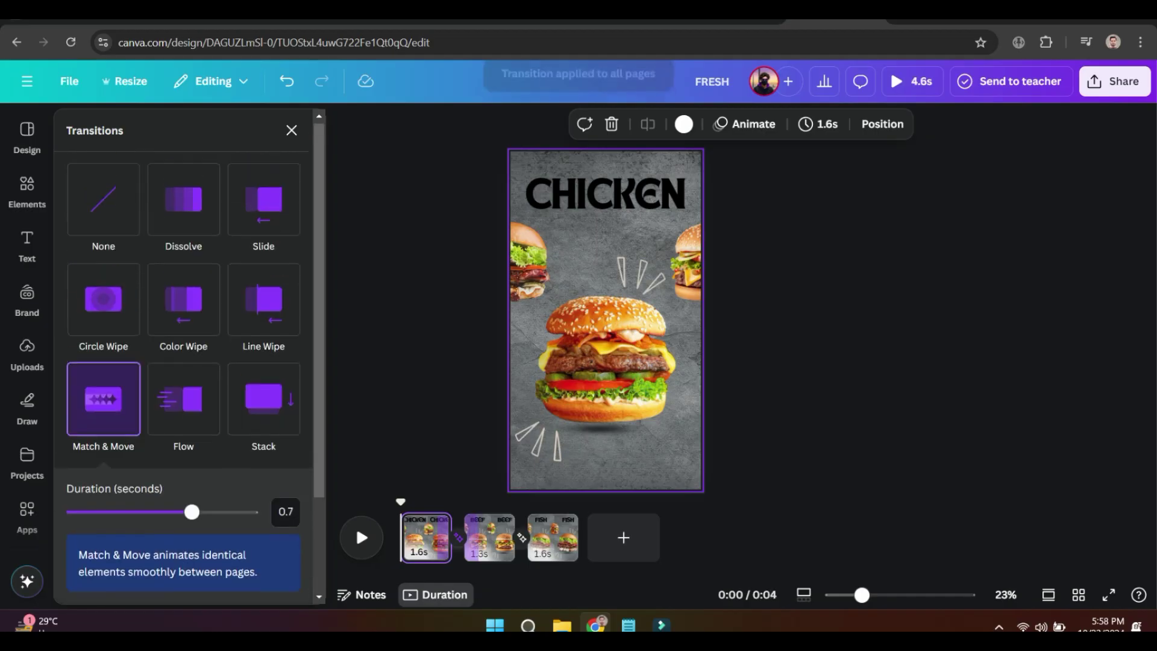
key(space)
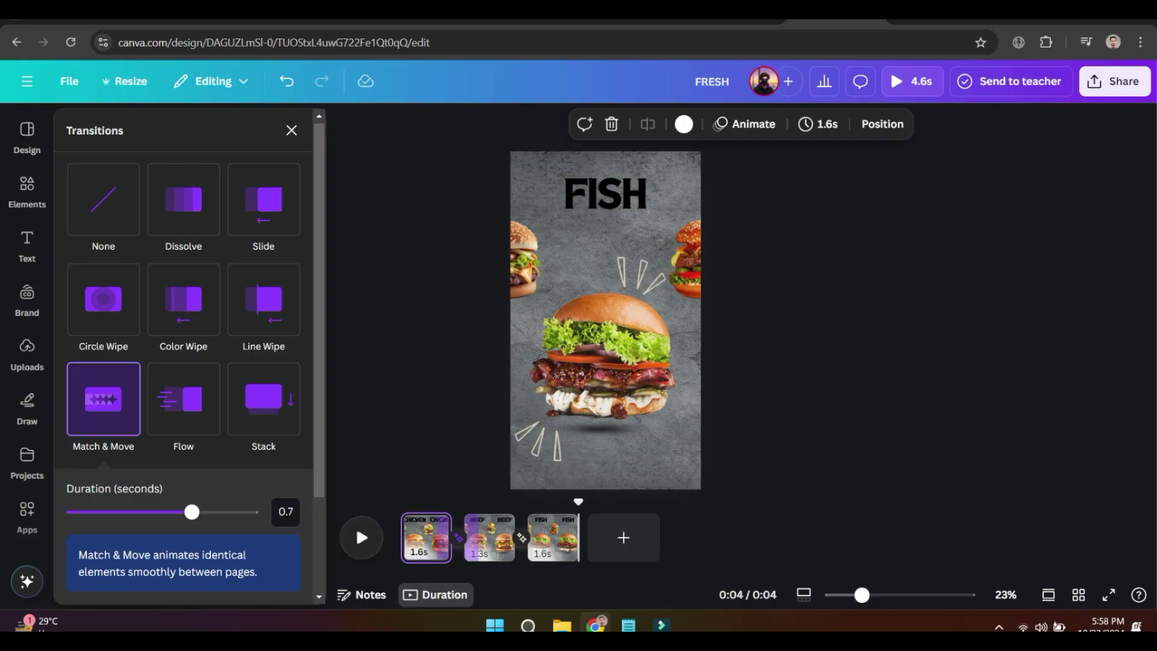
- Give the CHICKEN page doodle a Wiggle animation
click(541, 440)
click(821, 124)
scroll(183, 309, down, 1)
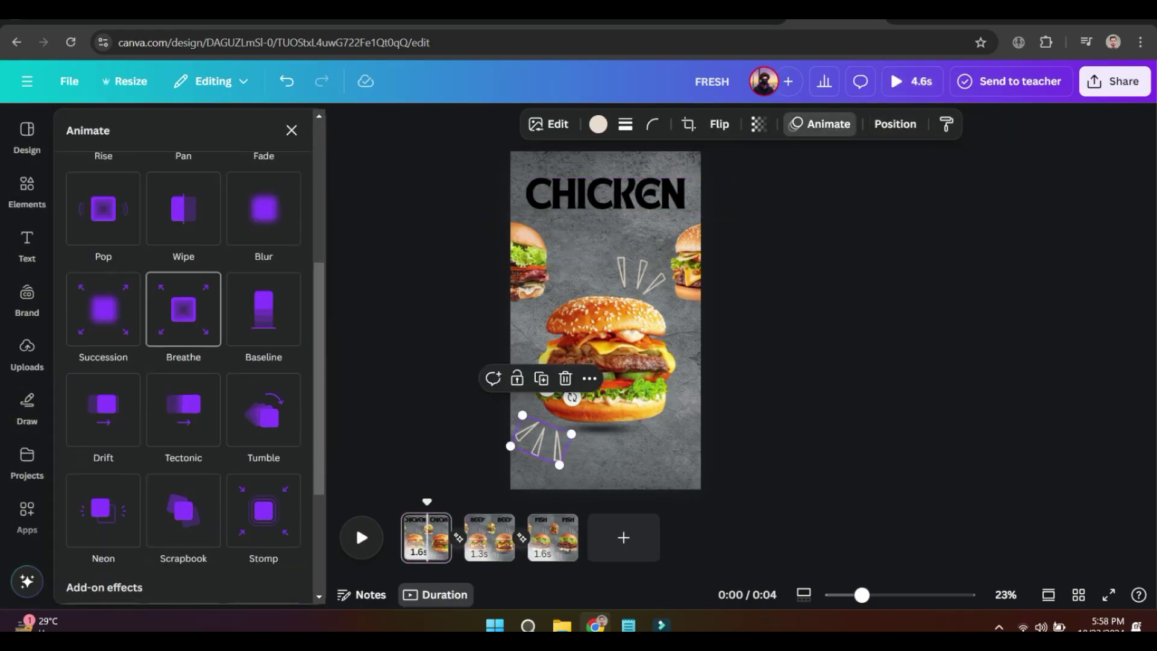
scroll(183, 310, down, 2)
scroll(103, 336, down, 2)
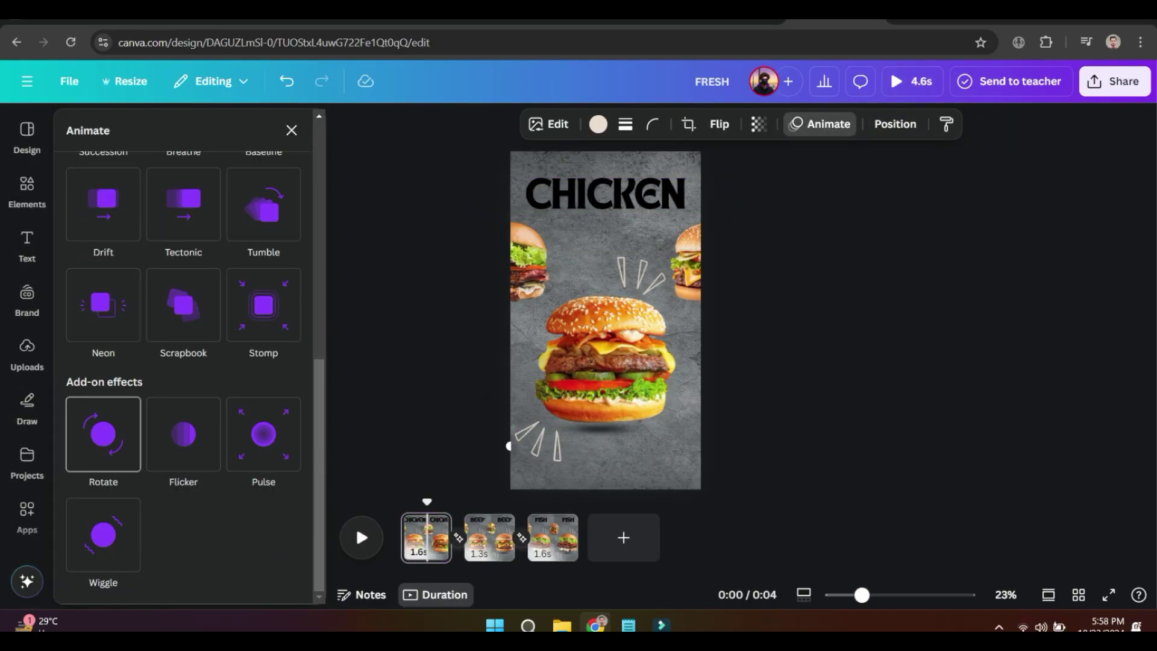
scroll(103, 362, up, 2)
scroll(260, 426, up, 1)
scroll(260, 405, up, 4)
scroll(103, 535, down, 7)
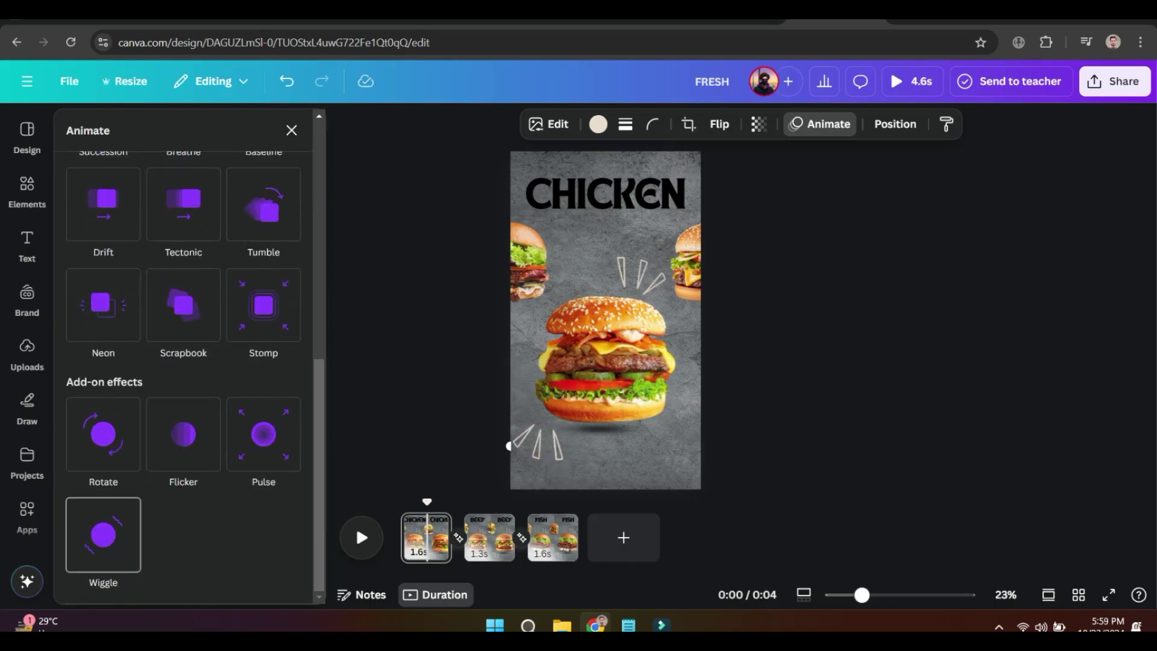
click(103, 534)
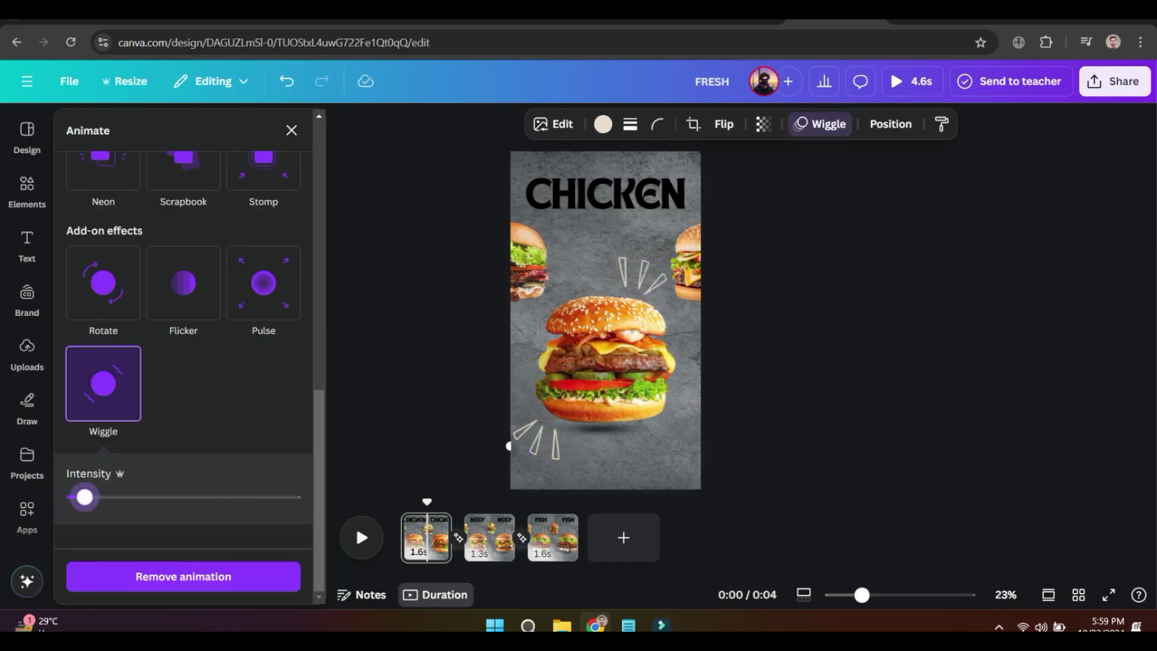
- Animate the CHICKEN, BEEF and FISH headlines with Burst, then play the video
click(605, 193)
scroll(184, 337, down, 5)
scroll(183, 337, down, 2)
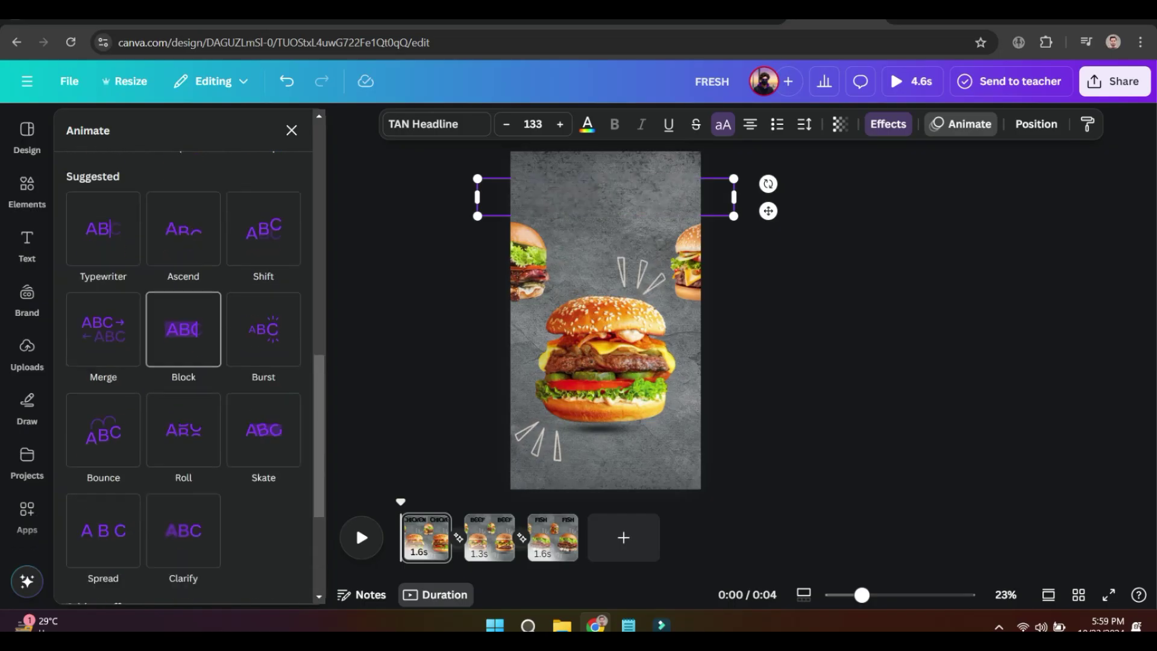
click(183, 328)
click(264, 253)
click(489, 536)
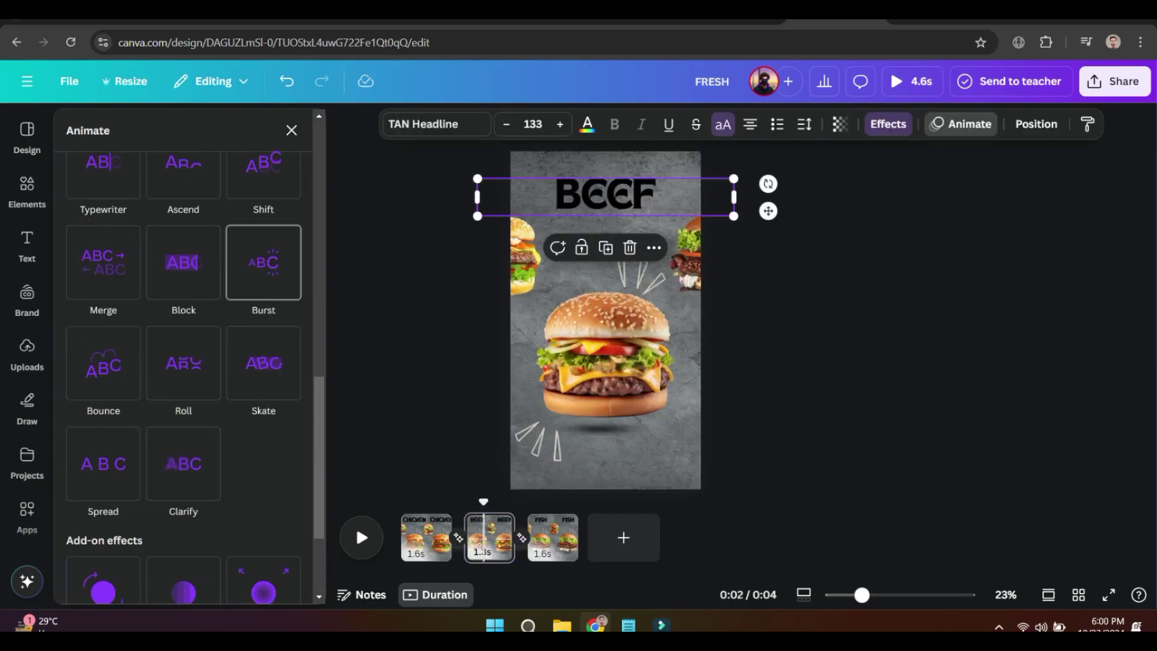
click(264, 258)
click(553, 536)
click(264, 337)
key(Escape)
key(space)
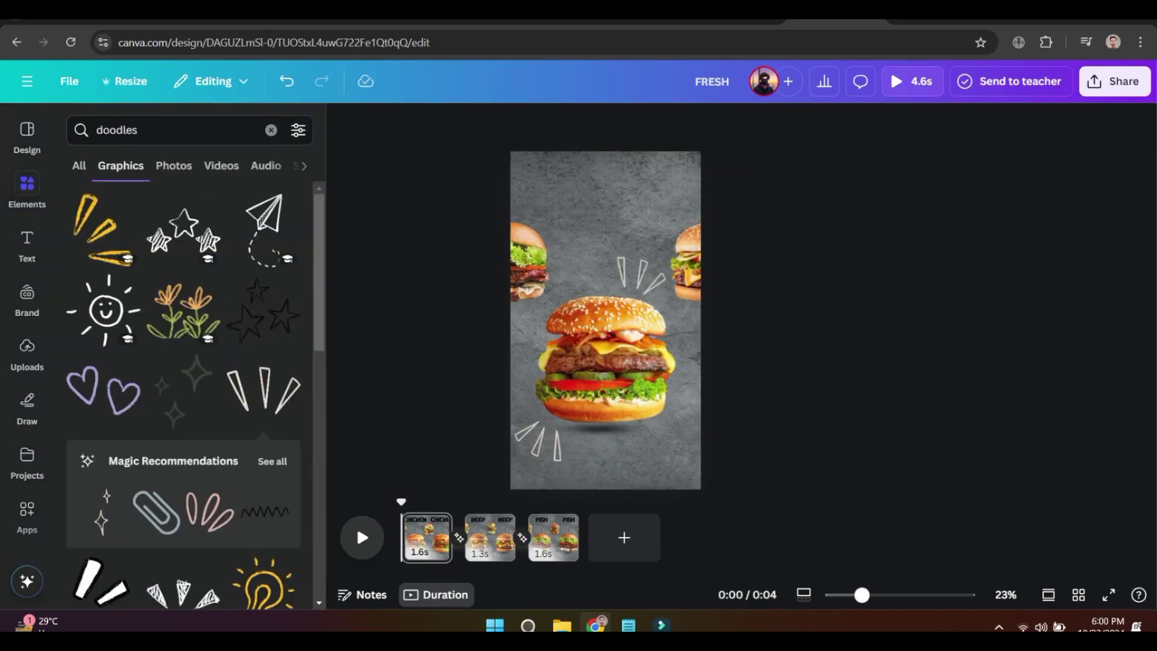
- Give the BEEF page doodle a Wiggle animation with raised intensity
click(541, 443)
click(820, 124)
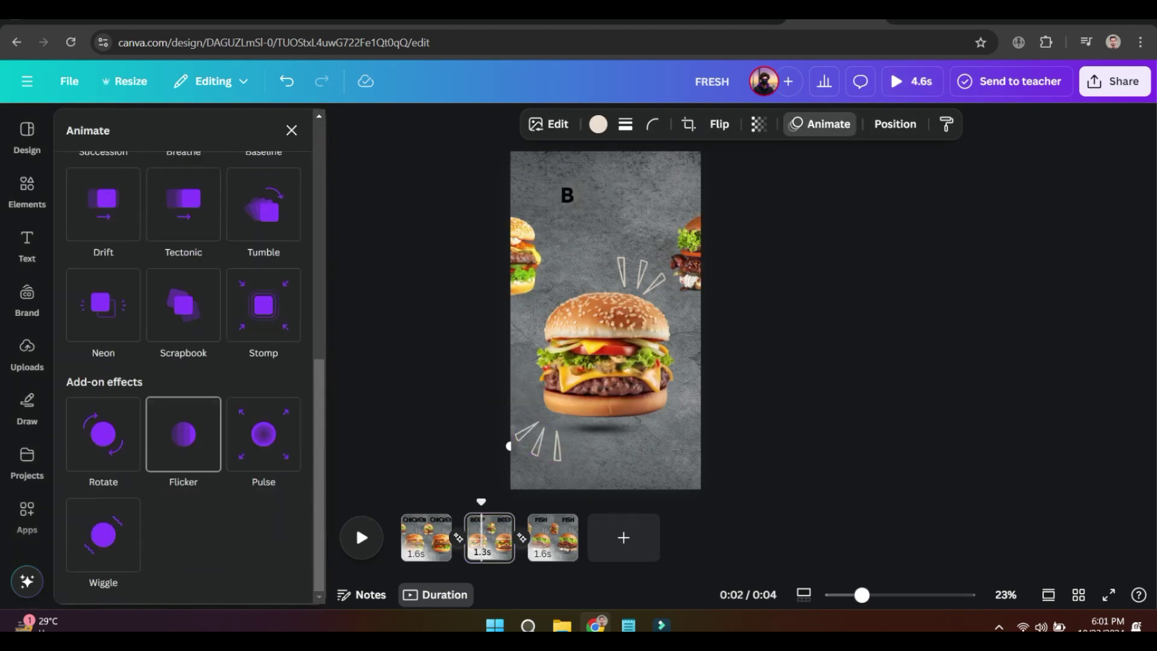
click(103, 537)
drag(99, 515, 181, 514)
click(552, 536)
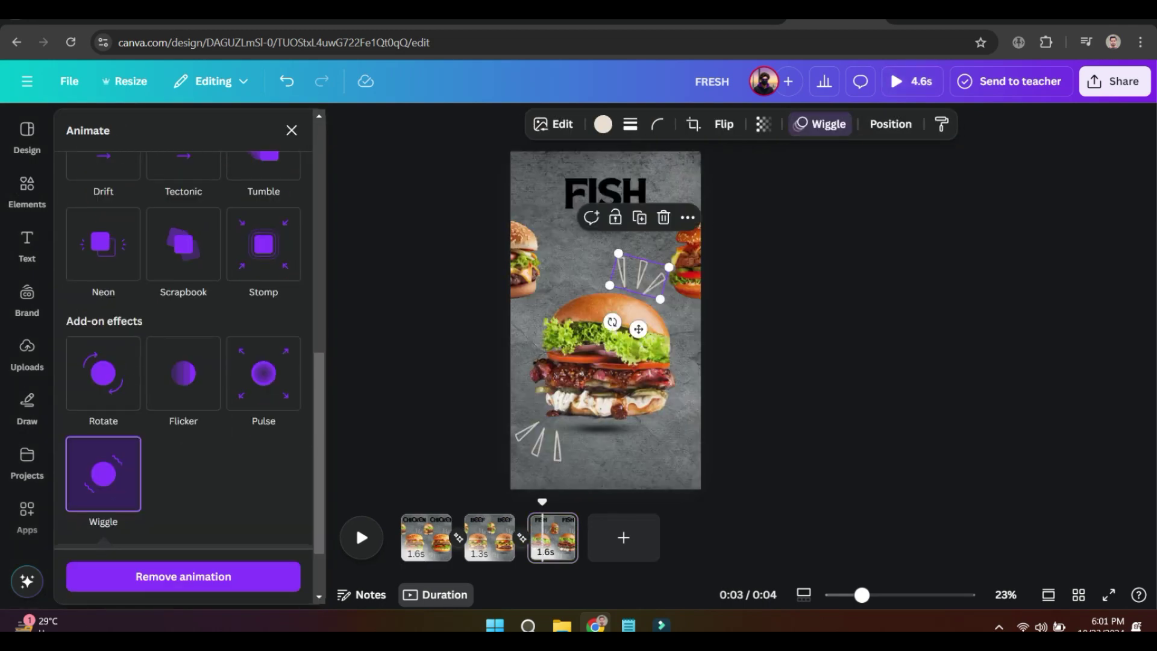